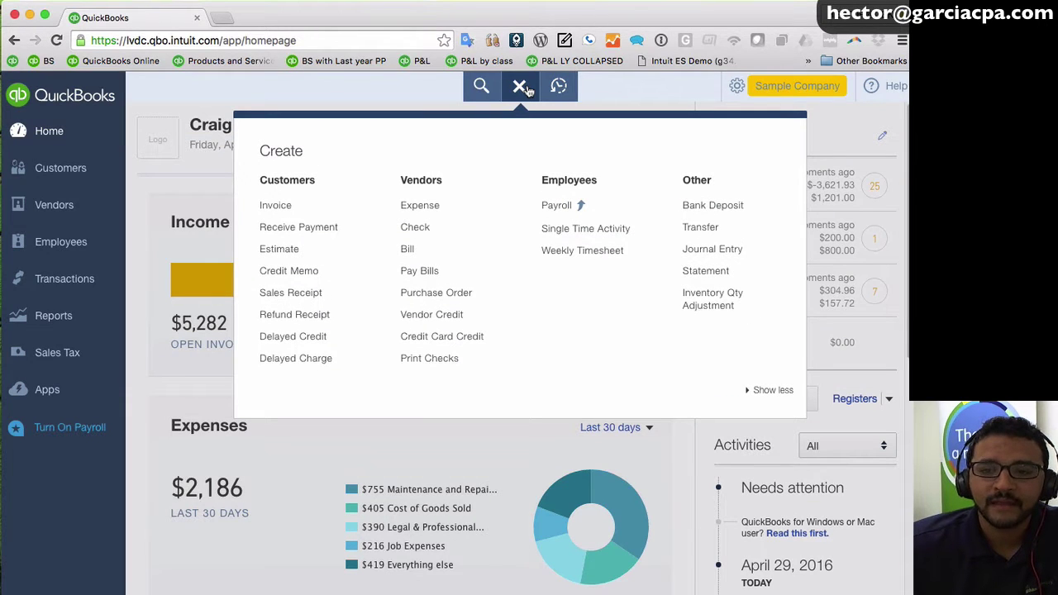
# Step: Create a new check from the Checking account with Books by Bessie as the payee
pyautogui.click(438, 235)
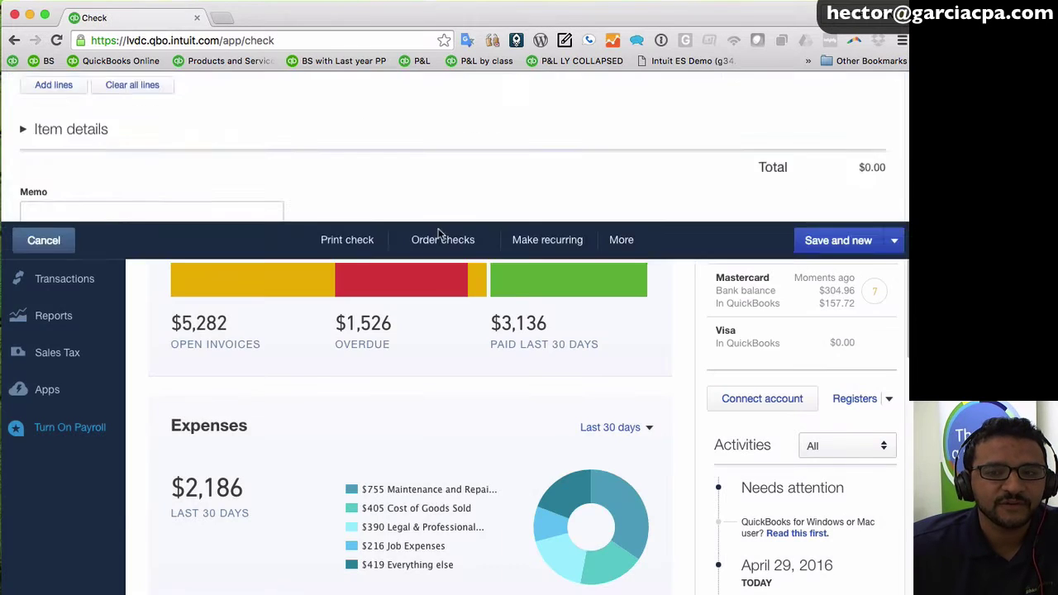
pyautogui.click(191, 134)
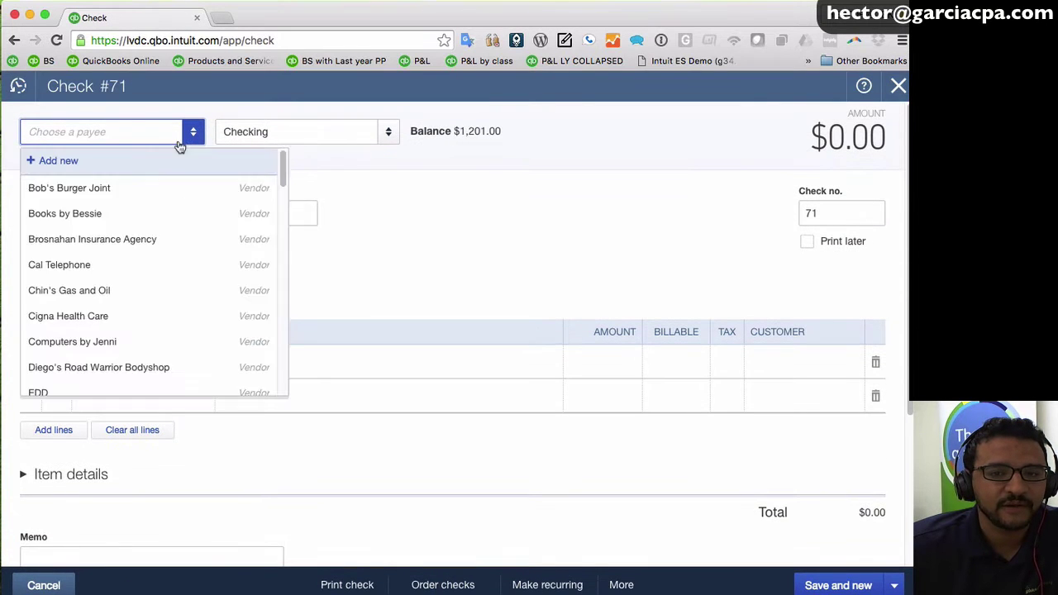
pyautogui.click(66, 213)
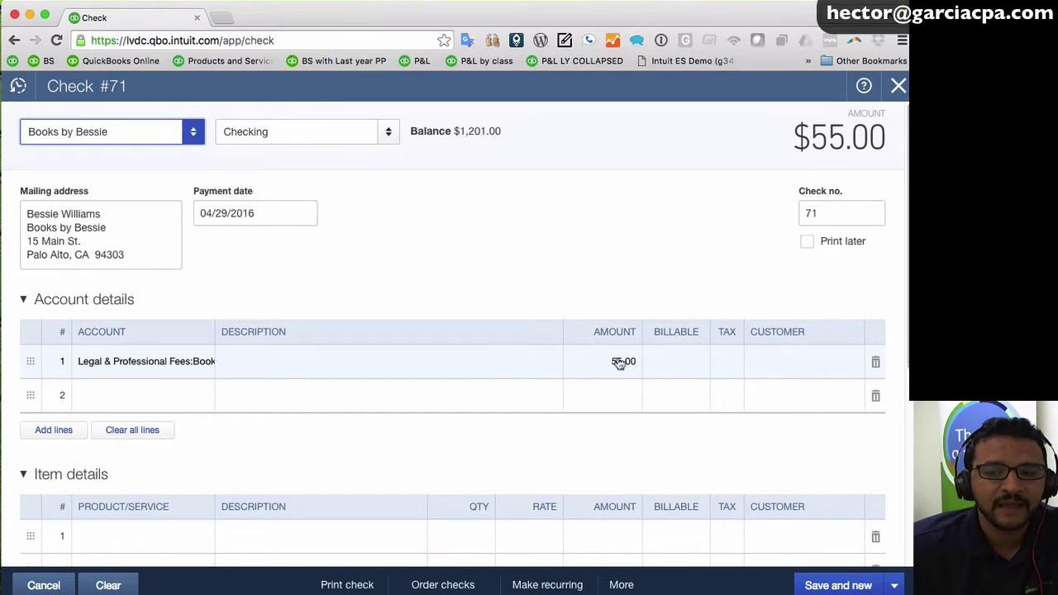
# Step: Mark the Books by Bessie check for later printing and save it, continuing with a new check
pyautogui.click(806, 248)
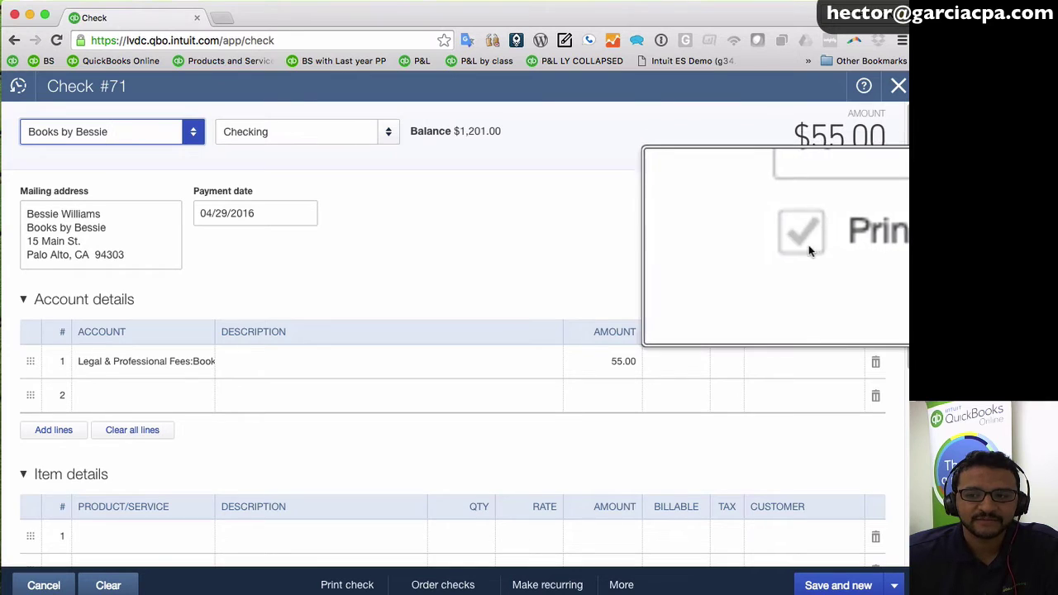
pyautogui.click(807, 242)
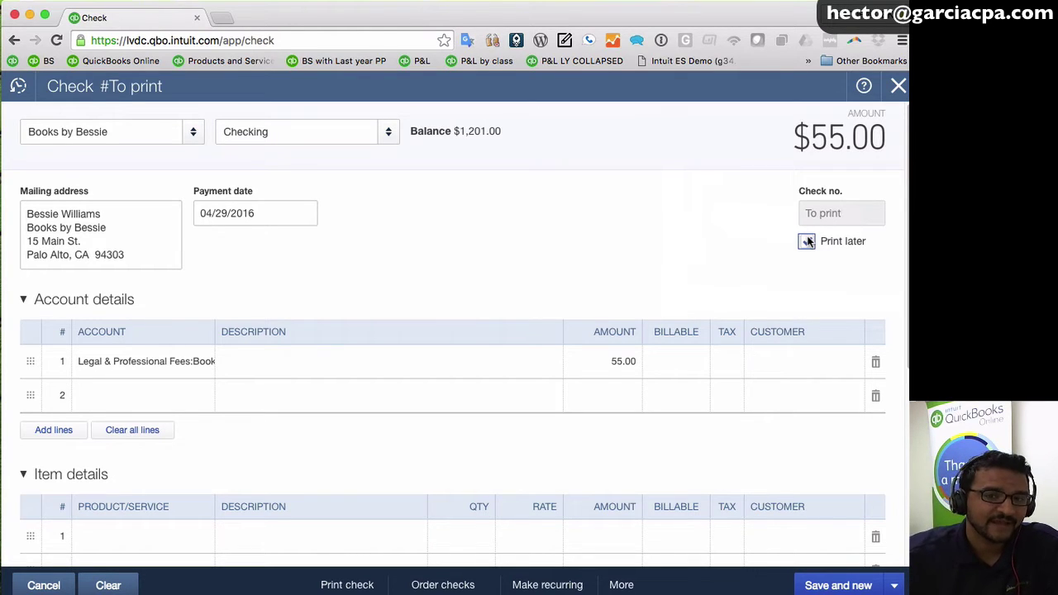
pyautogui.click(845, 588)
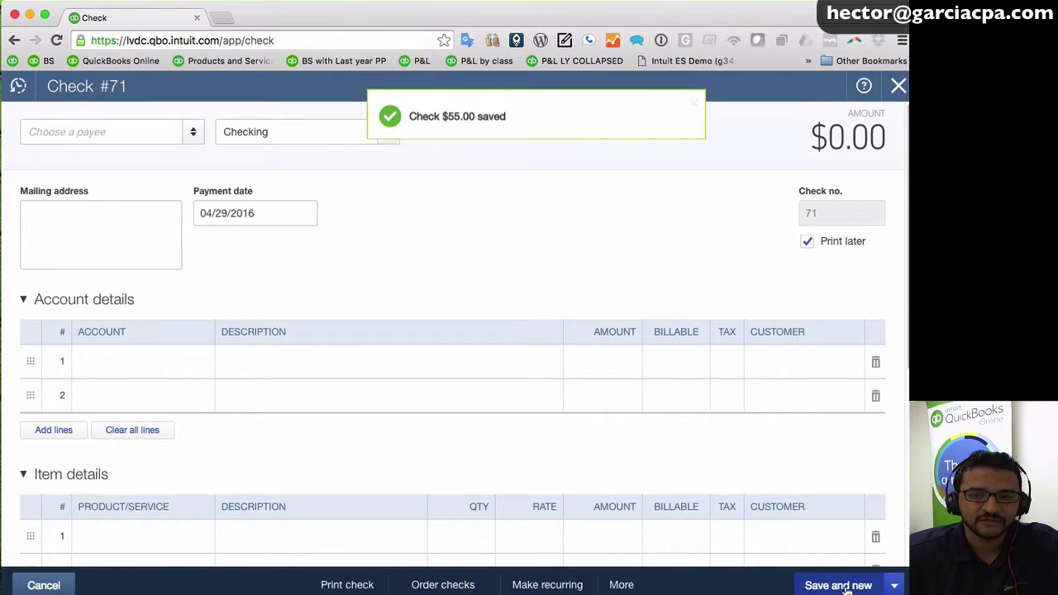
# Step: Fill in the new check for payee Cal Telephone with an Equipment Rental line of 1,000.00
pyautogui.click(195, 132)
pyautogui.click(88, 265)
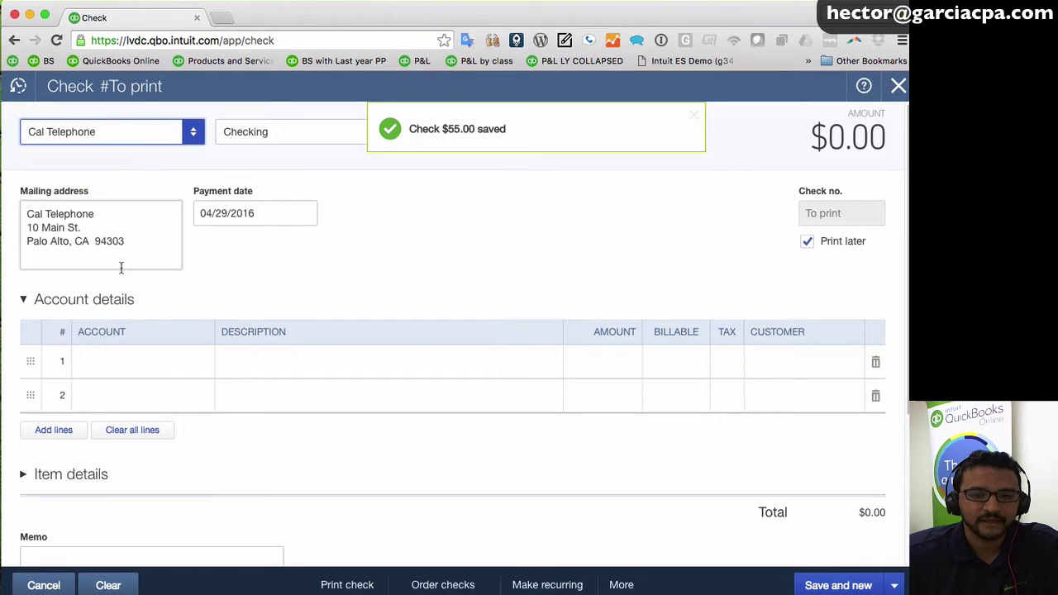
pyautogui.click(163, 361)
pyautogui.click(182, 364)
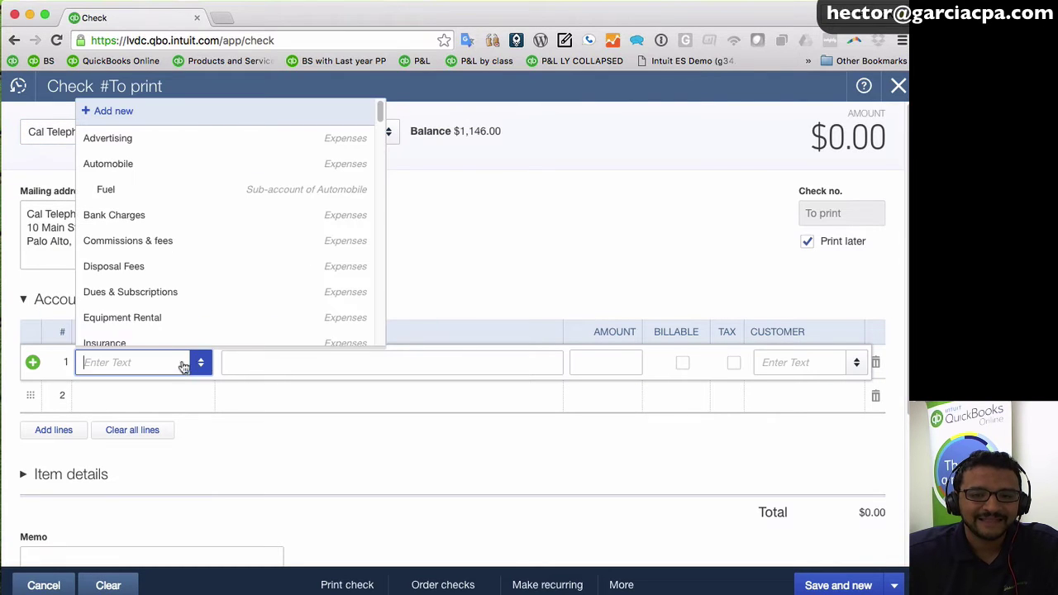
pyautogui.click(129, 318)
pyautogui.click(620, 360)
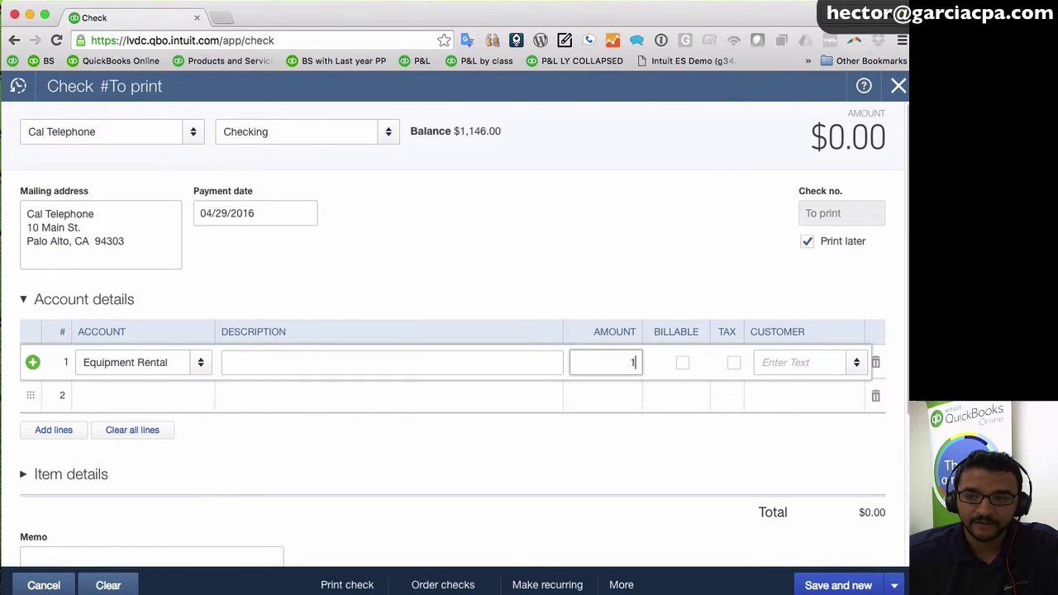
pyautogui.write('1000')
pyautogui.click(729, 272)
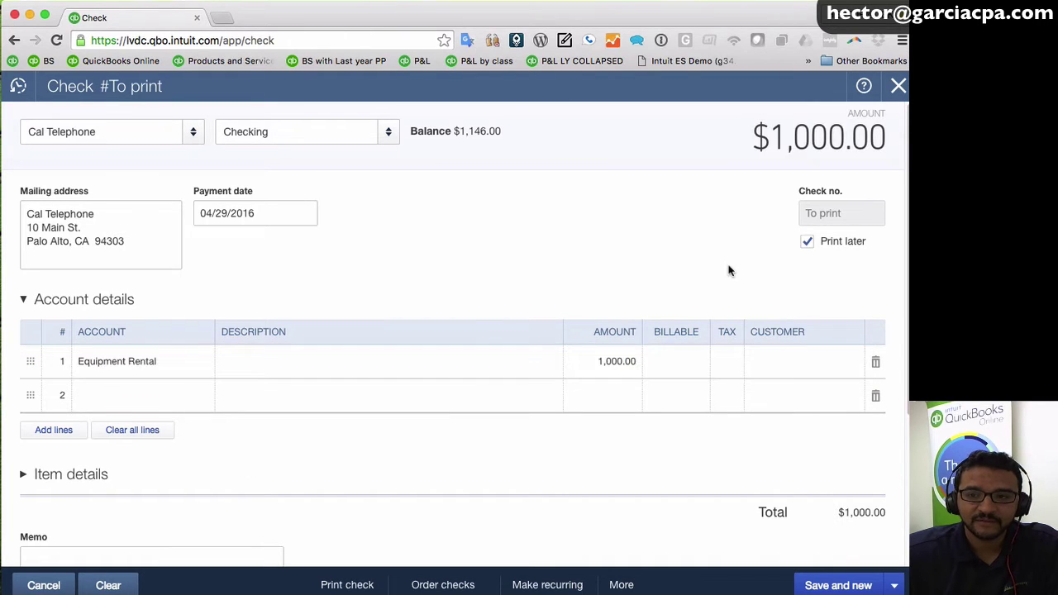
# Step: Toggle Print later off and back on for the Cal Telephone check, and save and close it
pyautogui.click(809, 241)
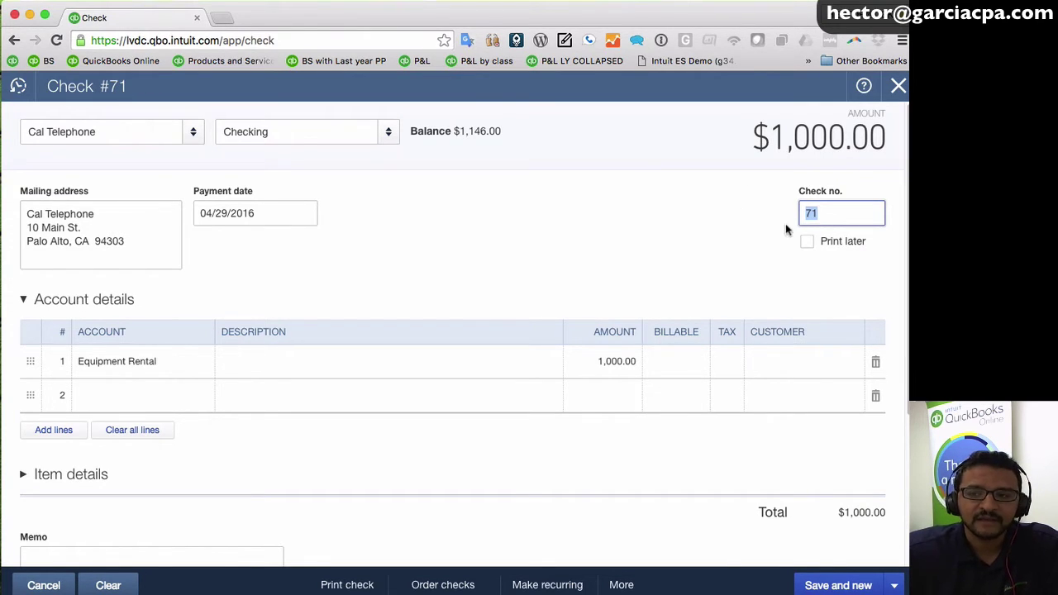
pyautogui.click(805, 242)
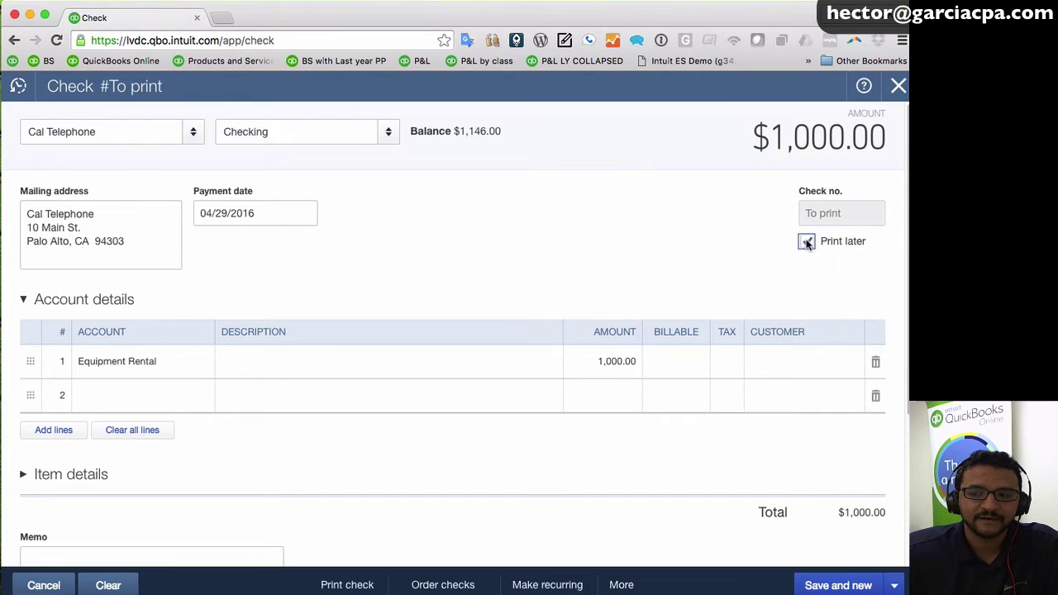
pyautogui.click(893, 585)
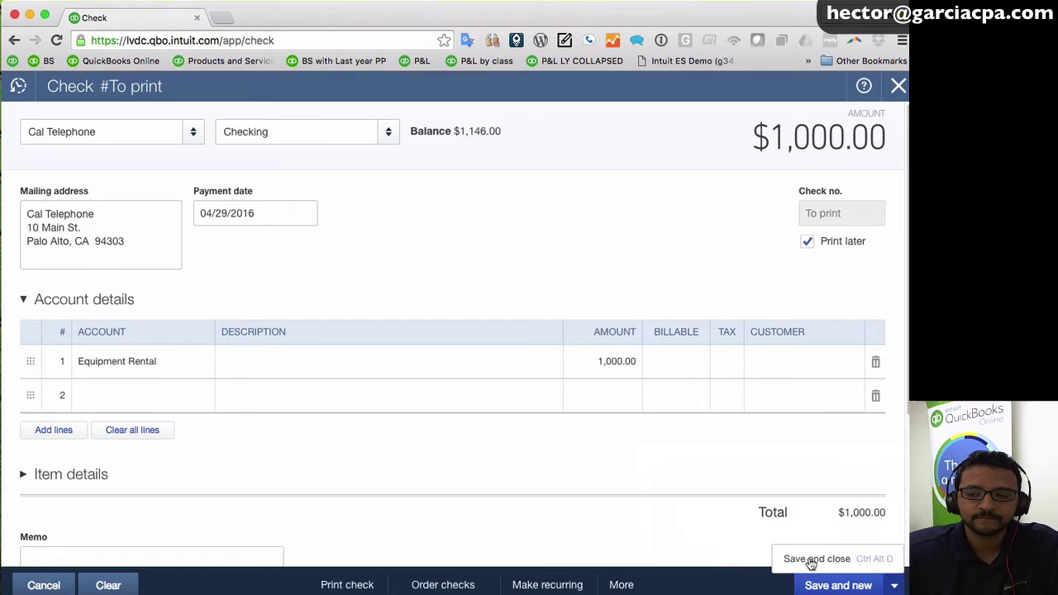
pyautogui.click(791, 553)
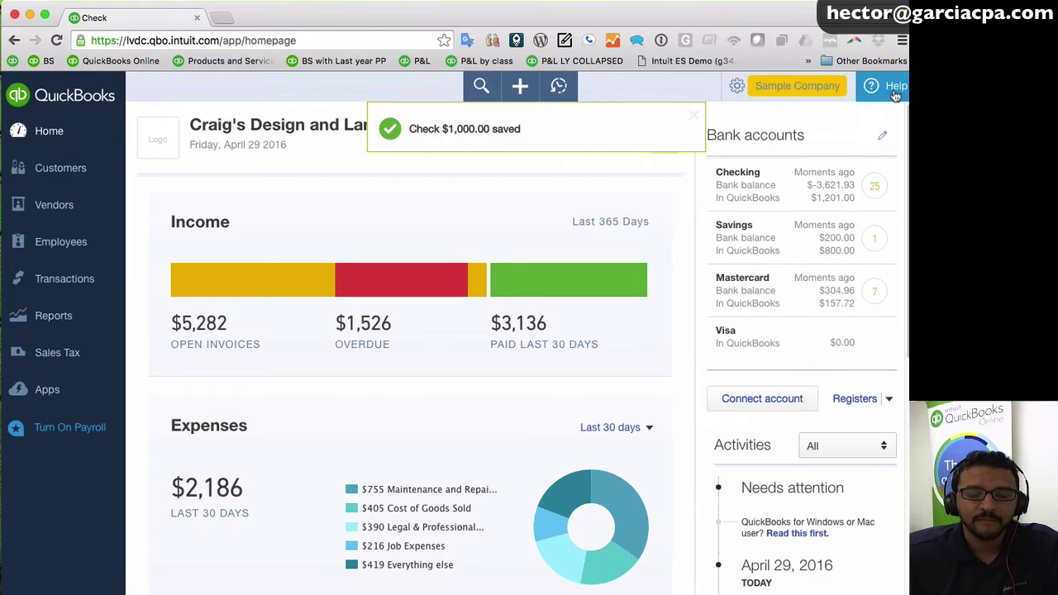
# Step: Open the print checks setup and finish it with the Voucher check type selected
pyautogui.click(520, 89)
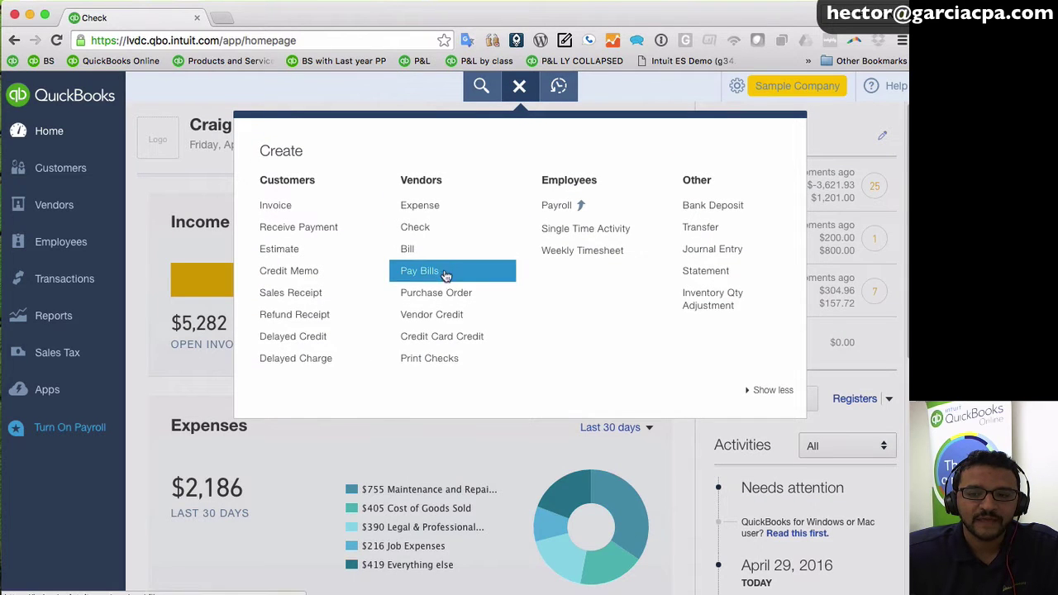
pyautogui.click(429, 360)
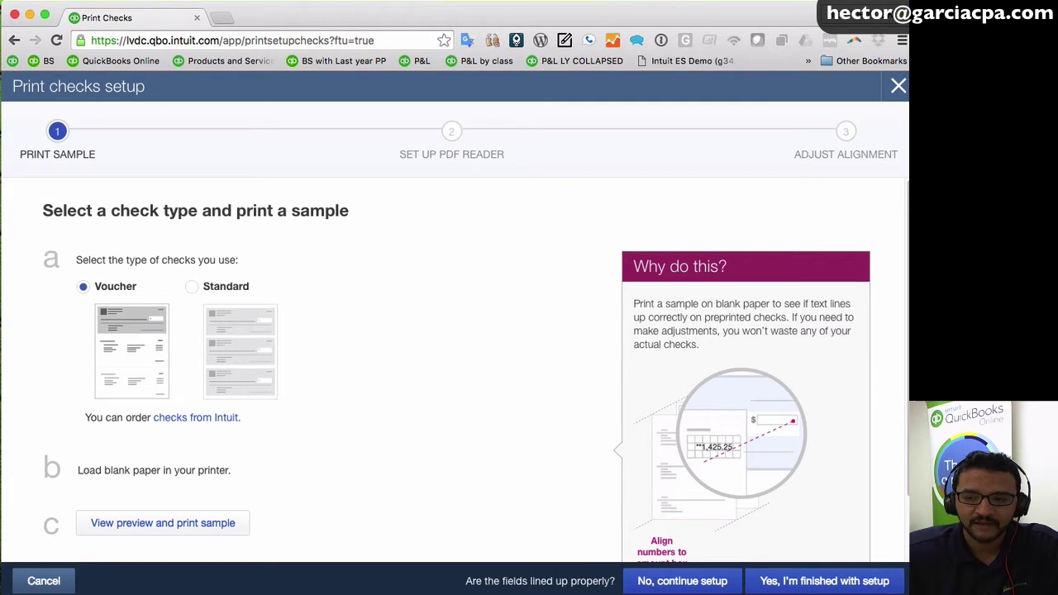
pyautogui.click(800, 583)
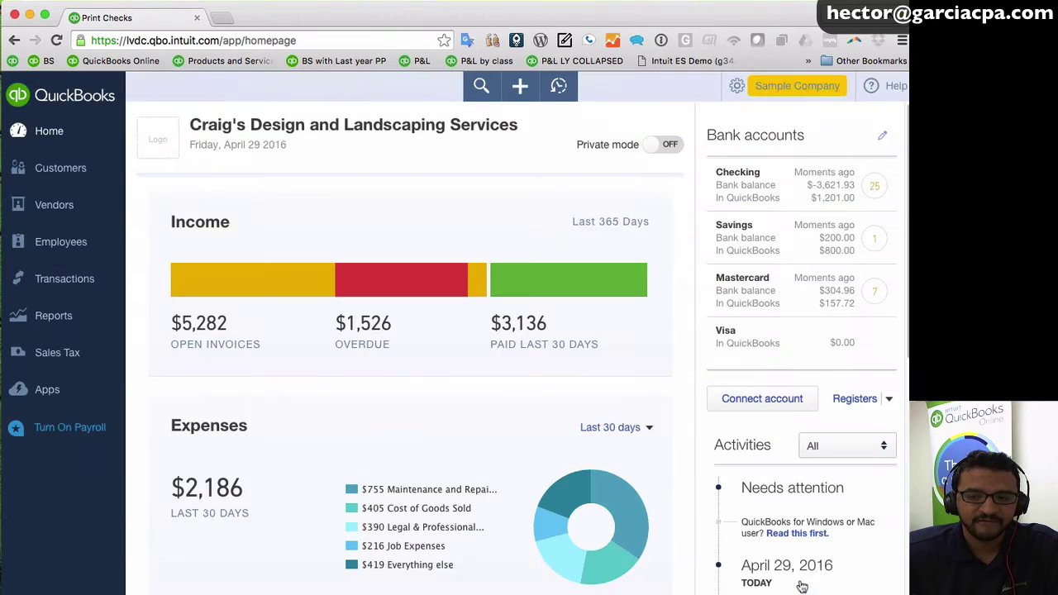
# Step: Open the list of checks to print and select both the Books by Bessie and Cal Telephone checks
pyautogui.click(520, 86)
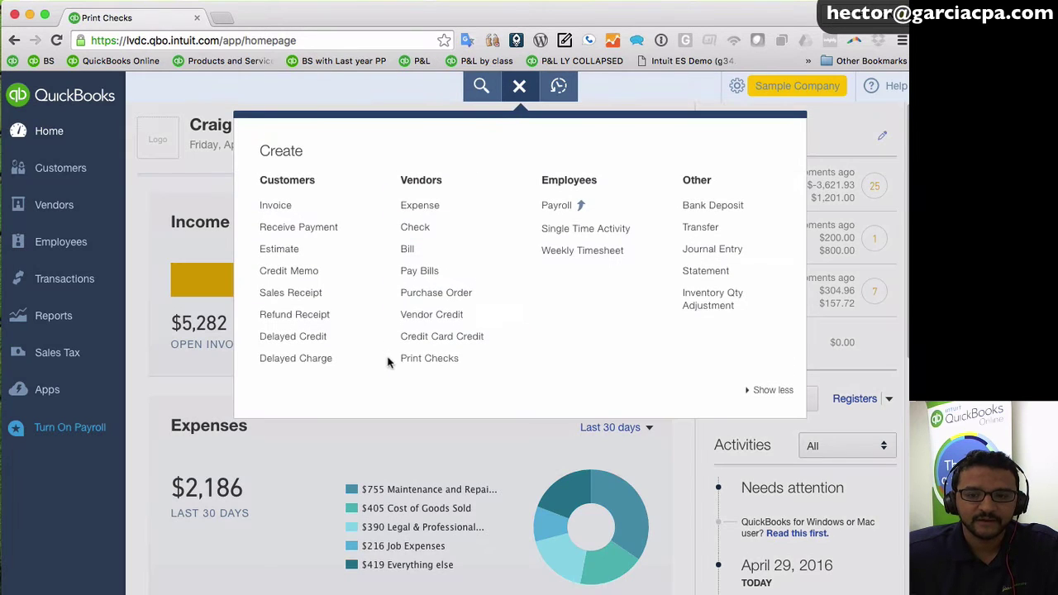
pyautogui.click(423, 358)
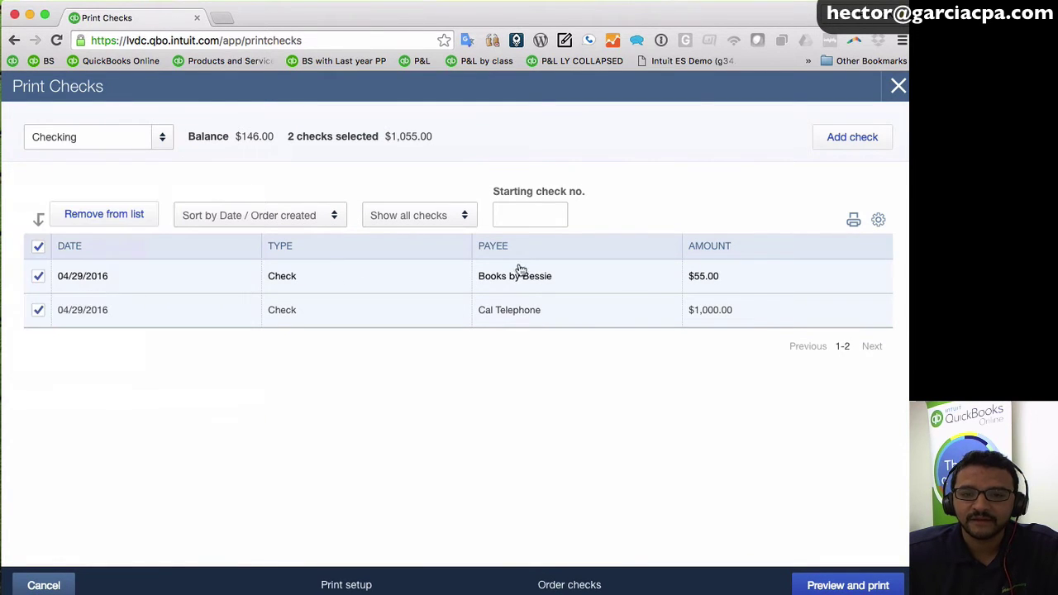
pyautogui.click(39, 278)
pyautogui.click(39, 310)
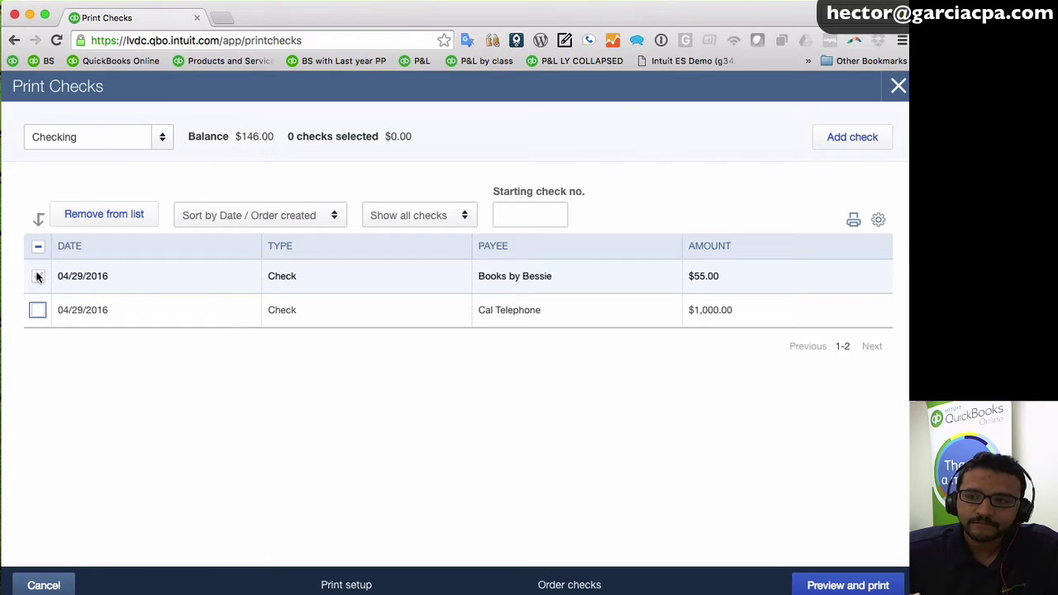
pyautogui.click(37, 277)
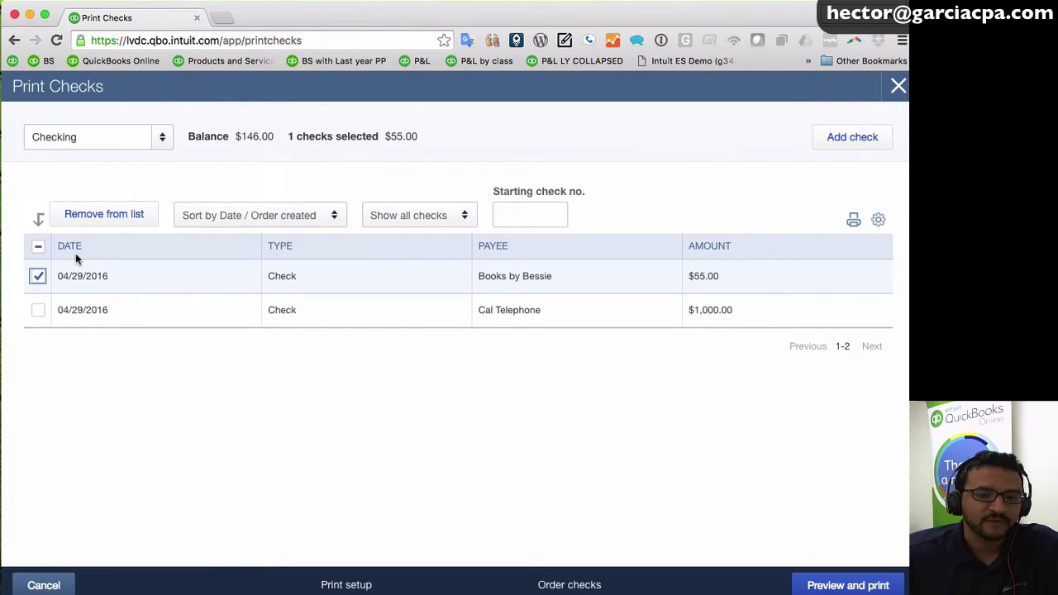
pyautogui.click(38, 311)
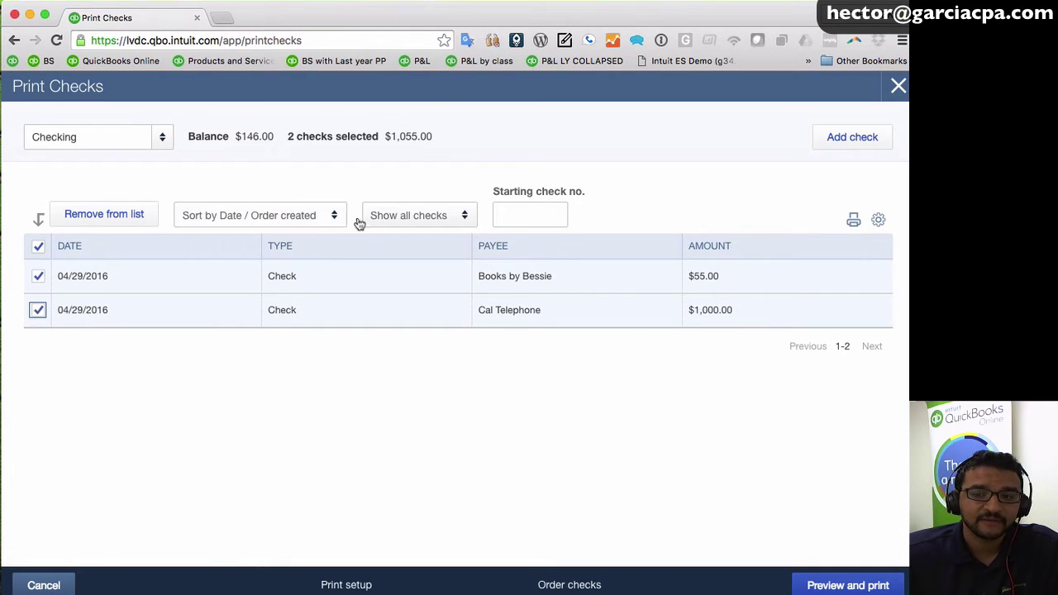
# Step: Set the starting check number to 1001 and print both selected checks after reviewing their preview
pyautogui.click(554, 211)
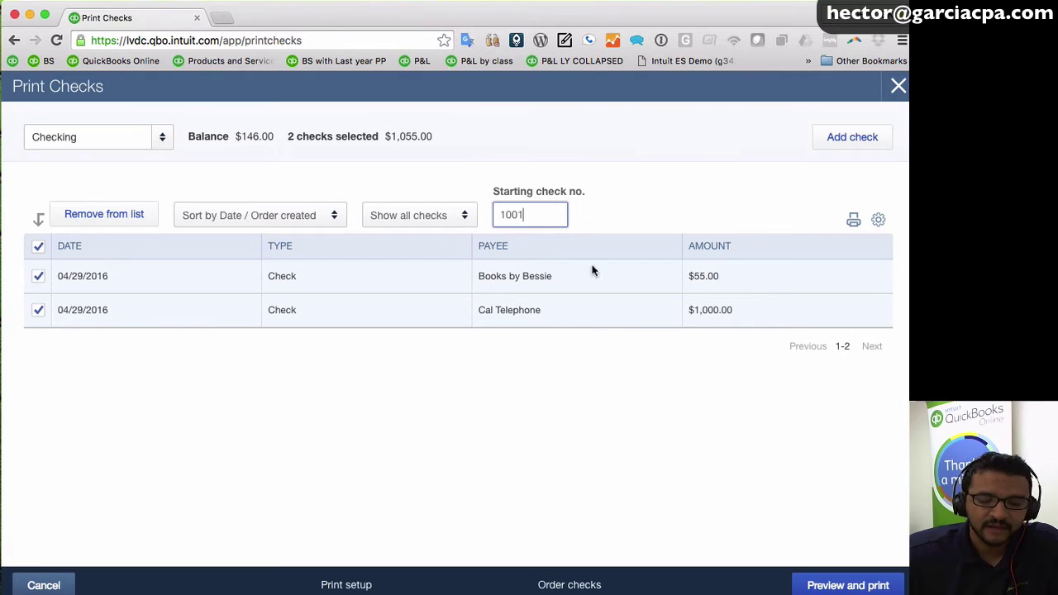
pyautogui.click(857, 587)
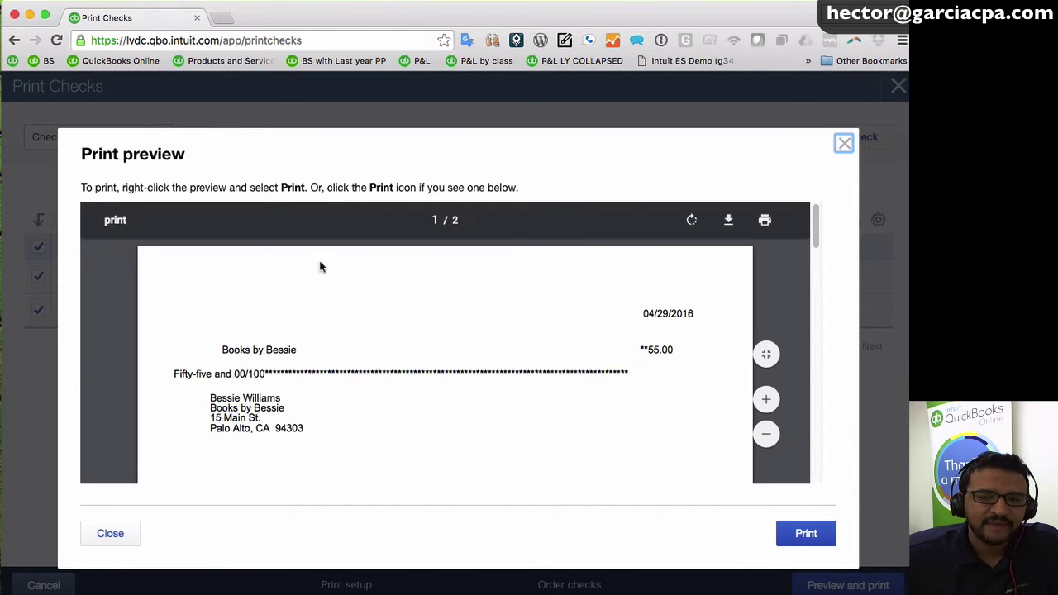
pyautogui.scroll(-5, 359, 272)
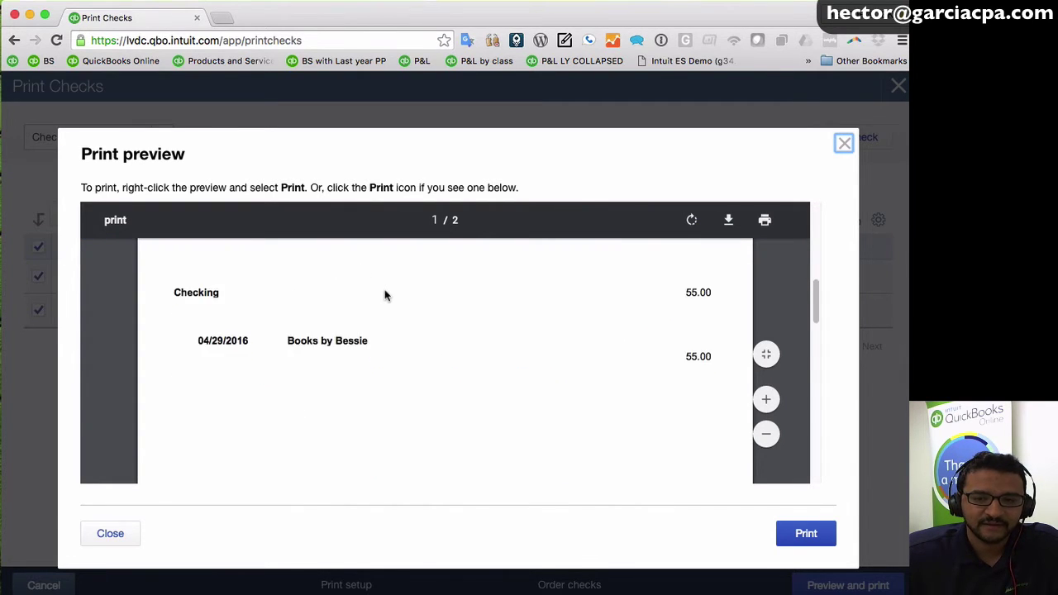
pyautogui.scroll(-15, 385, 295)
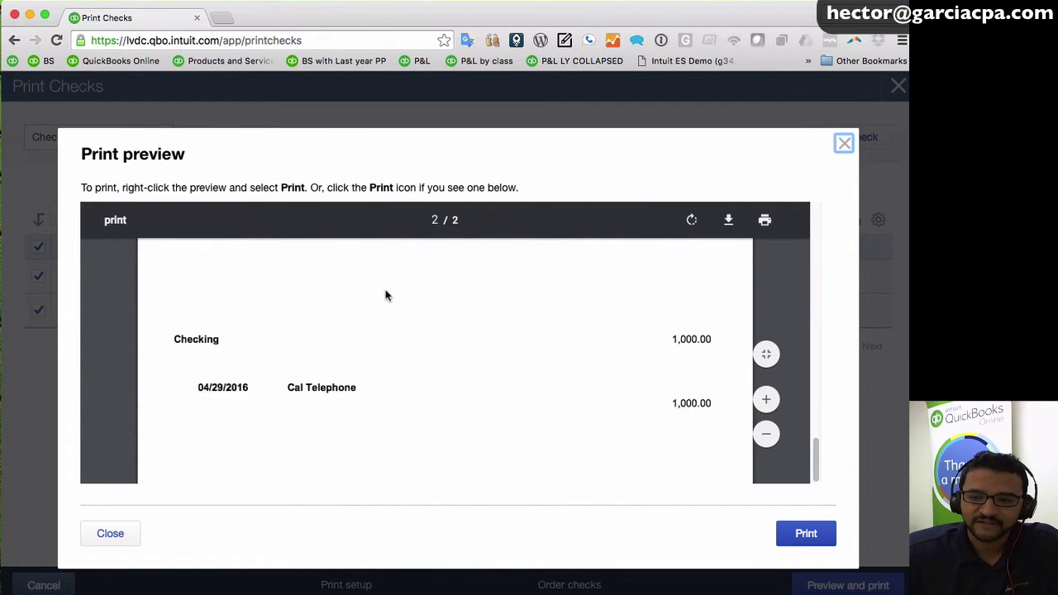
pyautogui.scroll(20, 385, 296)
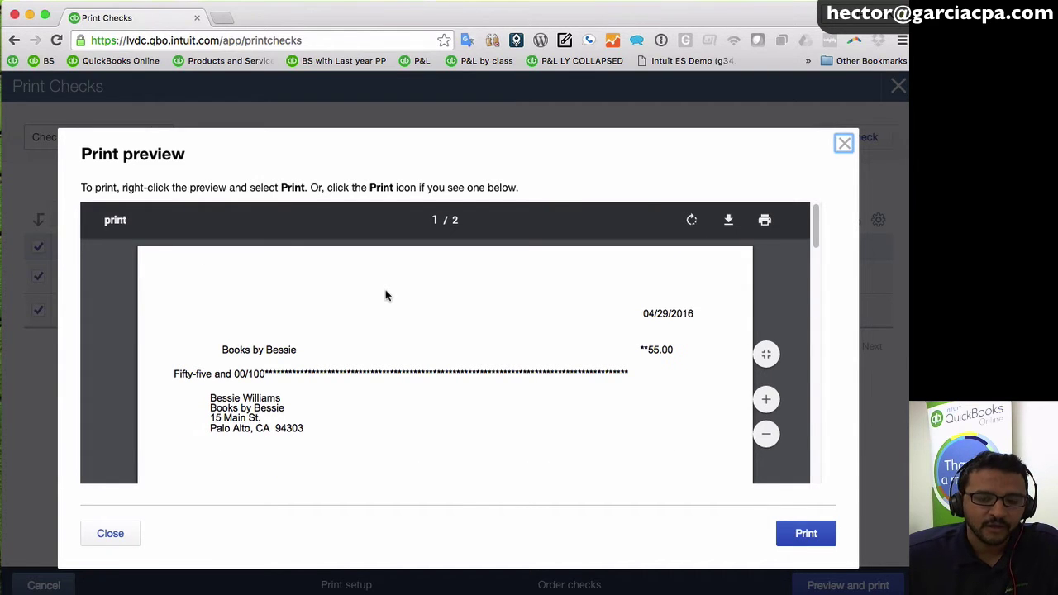
pyautogui.click(816, 536)
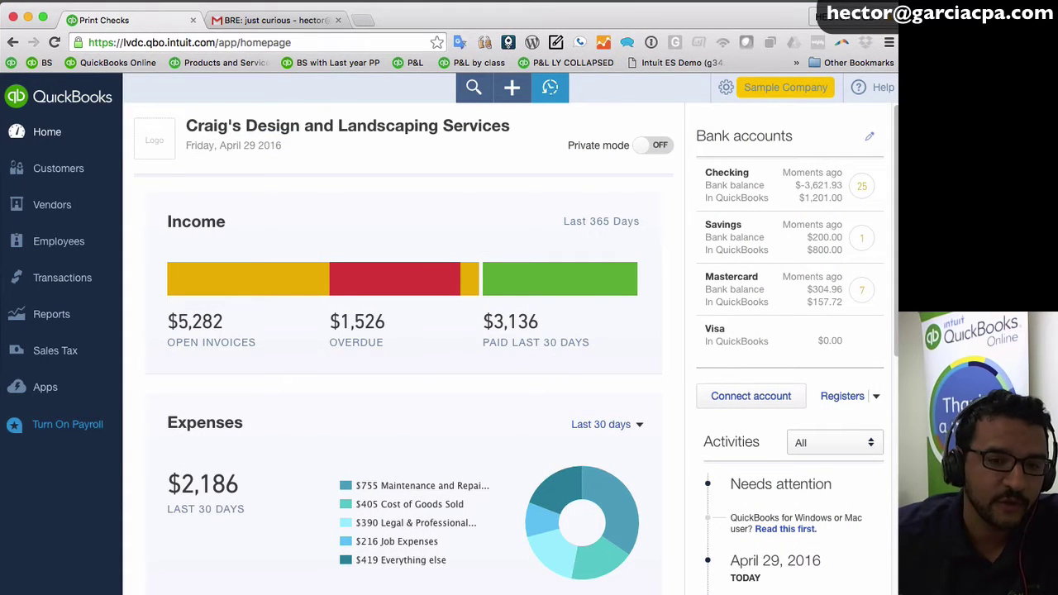
# Step: Create a new invoice for the customer Cool Cars
pyautogui.click(513, 90)
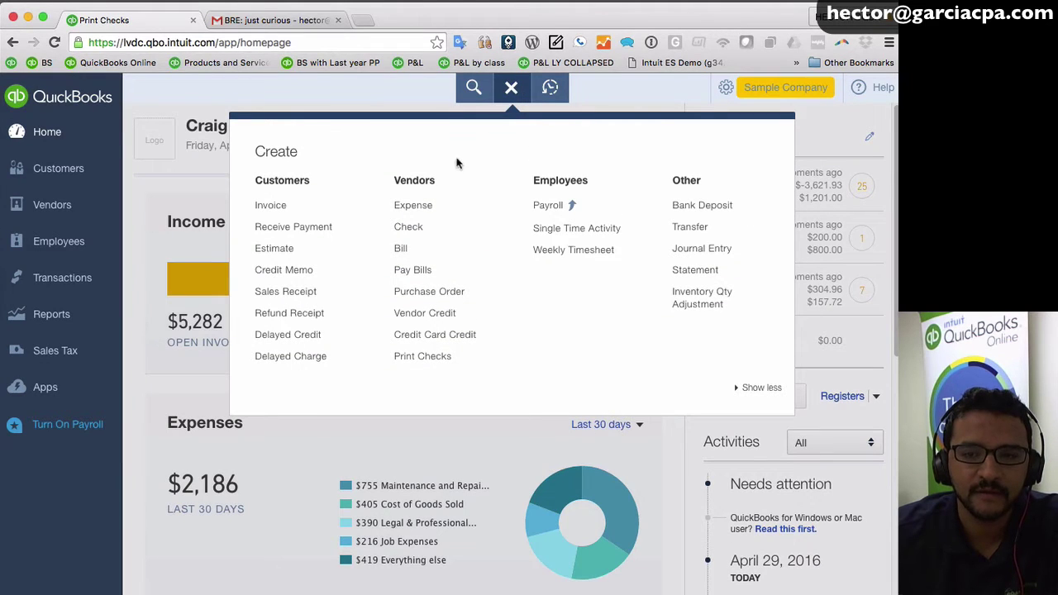
pyautogui.click(275, 208)
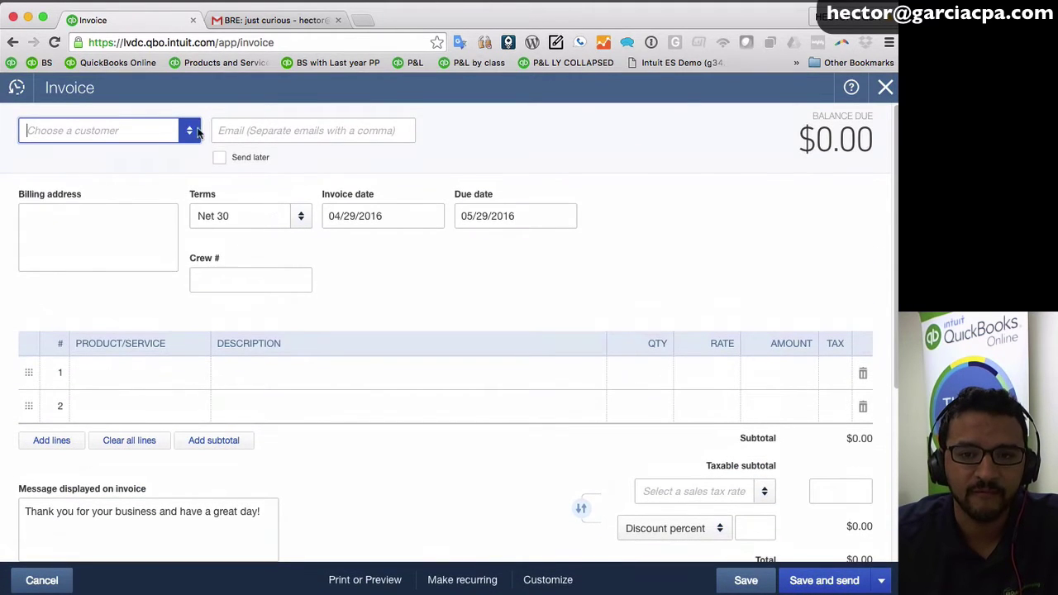
pyautogui.click(192, 131)
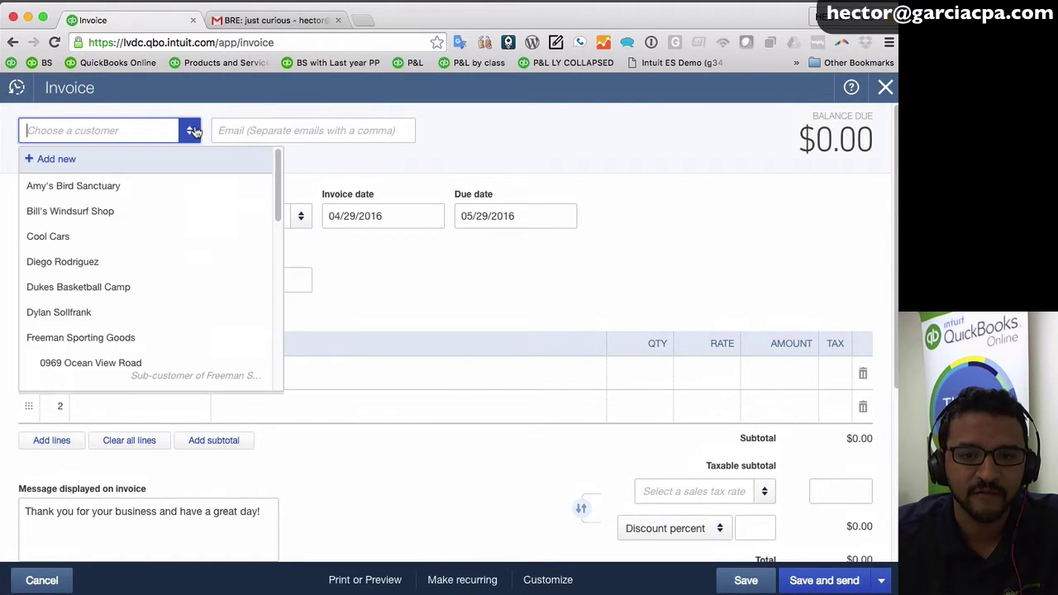
pyautogui.click(169, 237)
# Step: Add a Design:Fountains:Concrete line to the invoice with an amount of 500
pyautogui.click(188, 365)
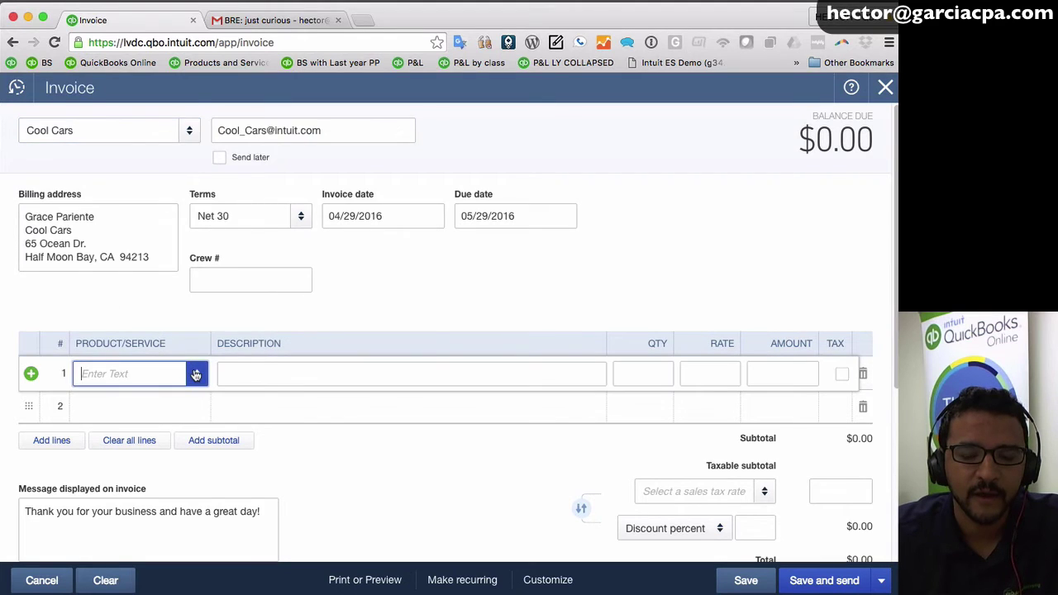
pyautogui.click(140, 171)
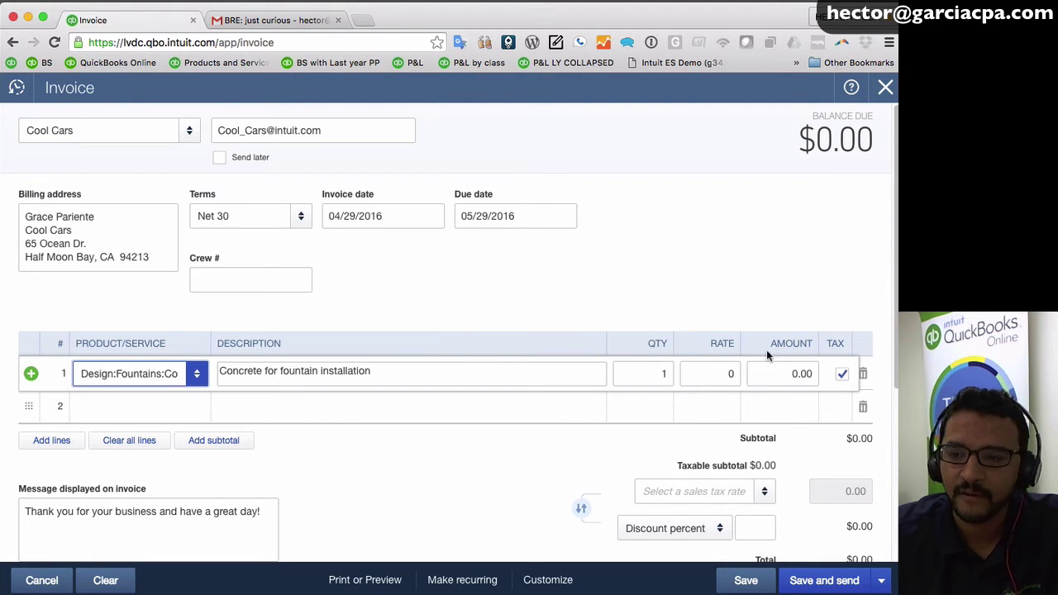
pyautogui.click(775, 373)
pyautogui.write('5')
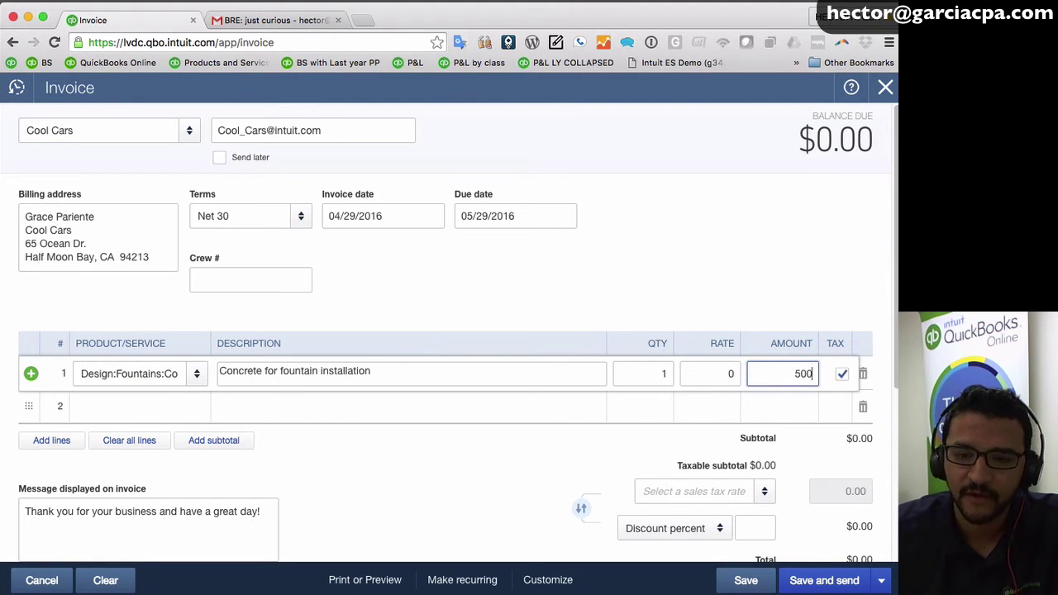
# Step: Queue the Cool Cars invoice for later printing and review its print preview
pyautogui.click(365, 581)
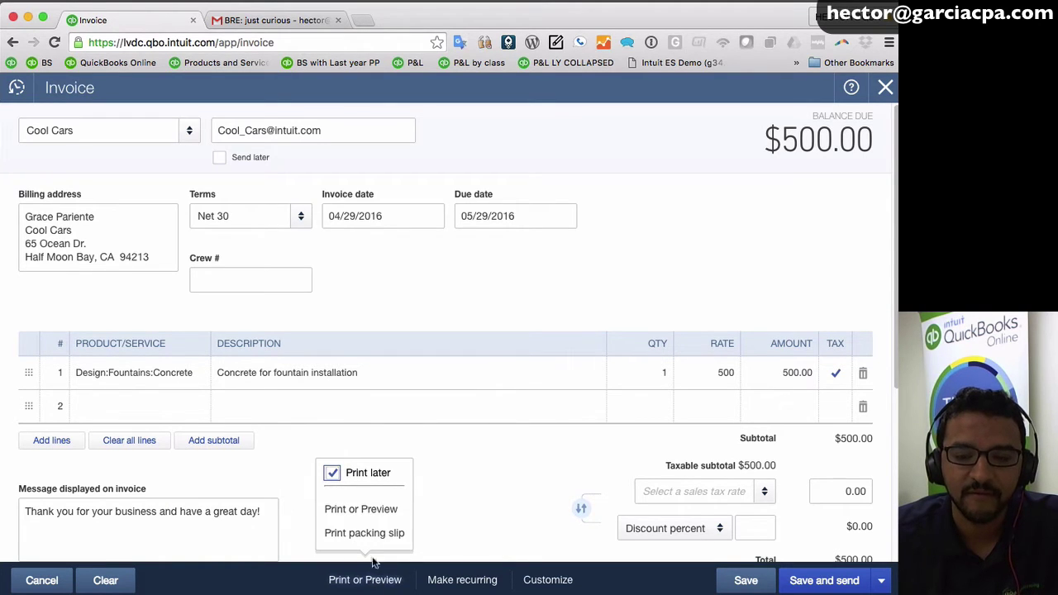
pyautogui.click(366, 510)
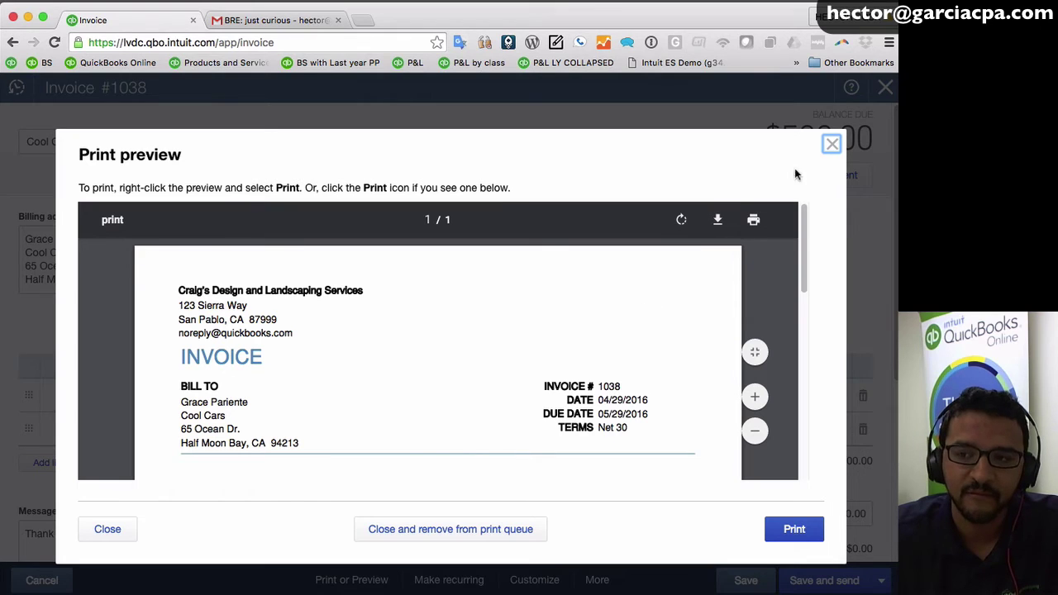
pyautogui.click(831, 144)
# Step: Save the Cool Cars invoice and start a new one for the customer Amy's Bird Sanctuary
pyautogui.click(368, 581)
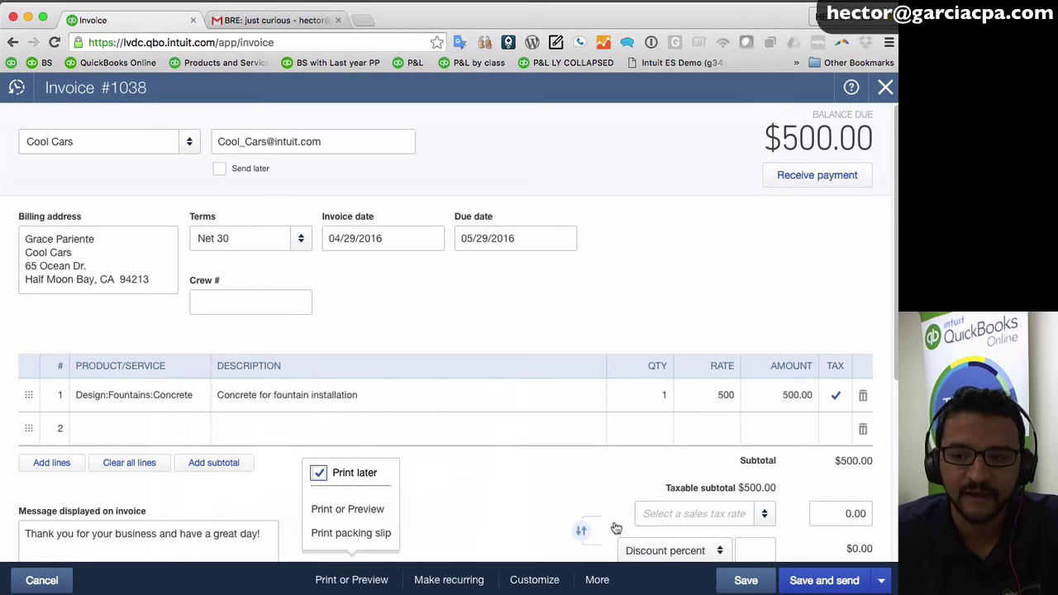
pyautogui.click(881, 581)
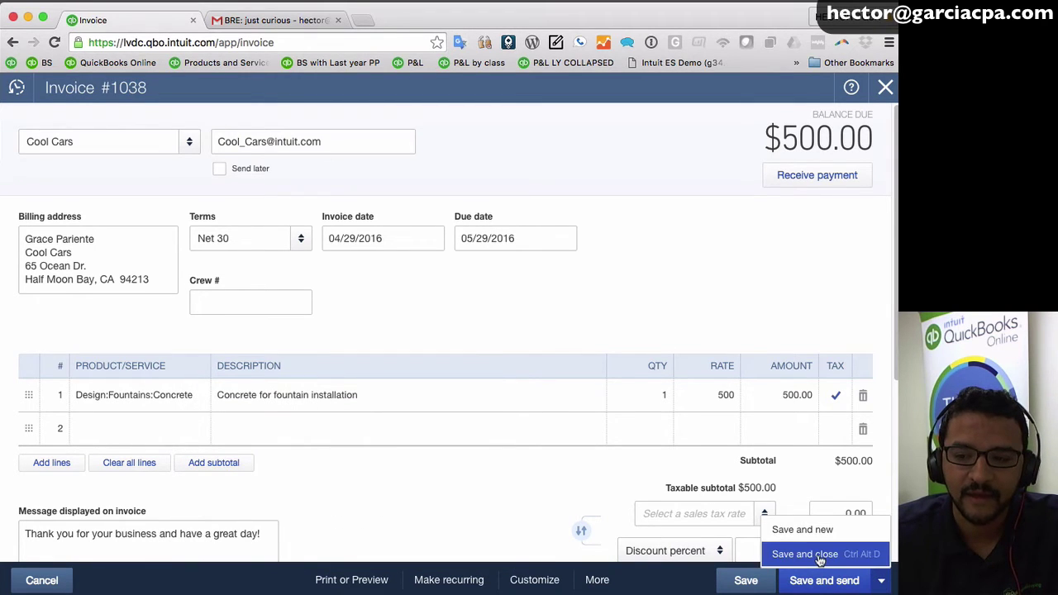
pyautogui.click(815, 530)
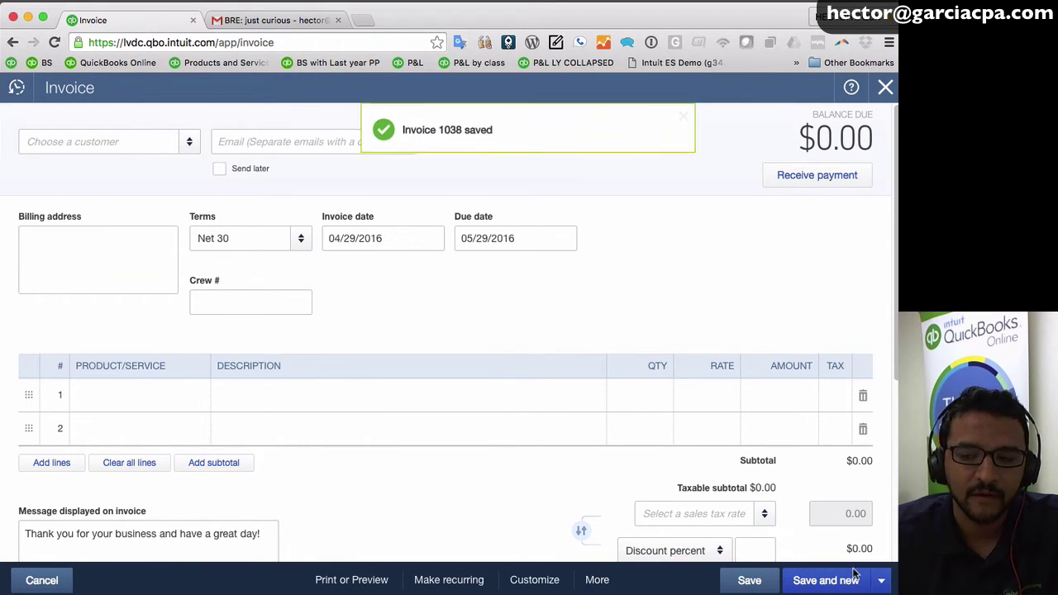
pyautogui.click(192, 131)
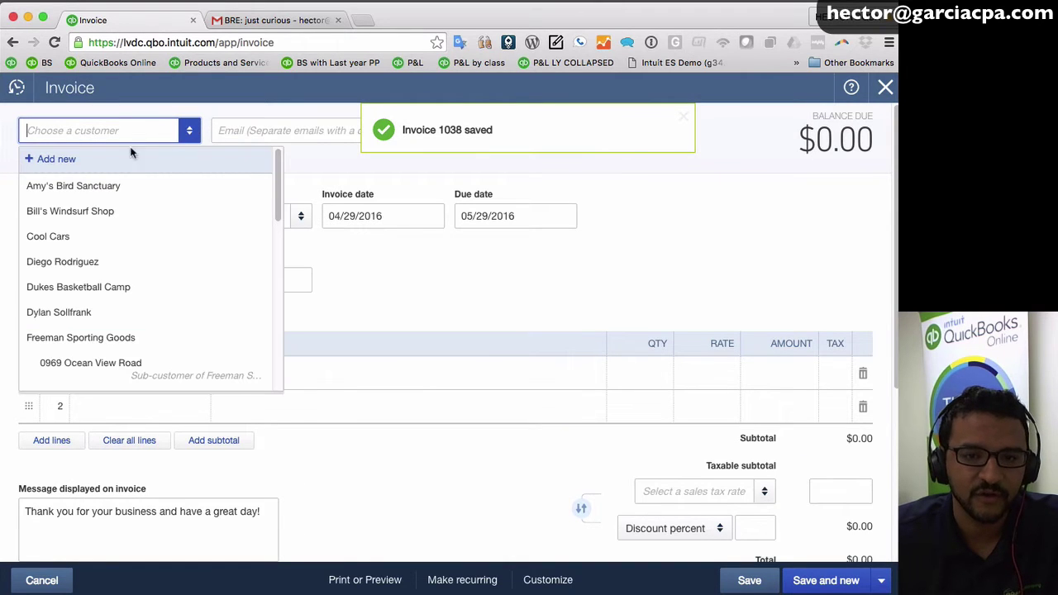
pyautogui.click(71, 187)
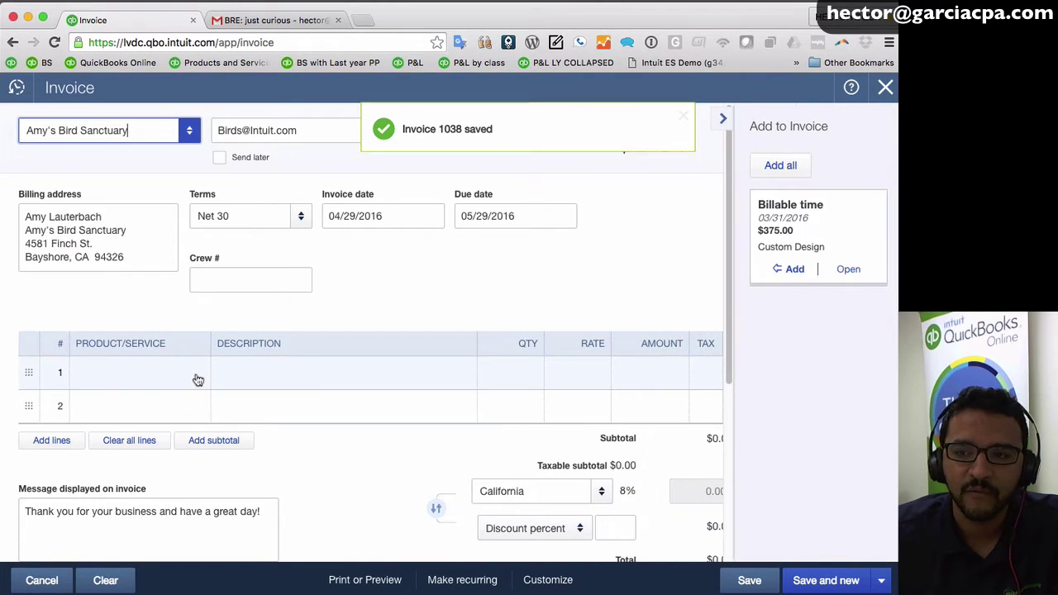
# Step: Add a Design:Lighting line to the Amy's Bird Sanctuary invoice at a rate of 50
pyautogui.click(197, 380)
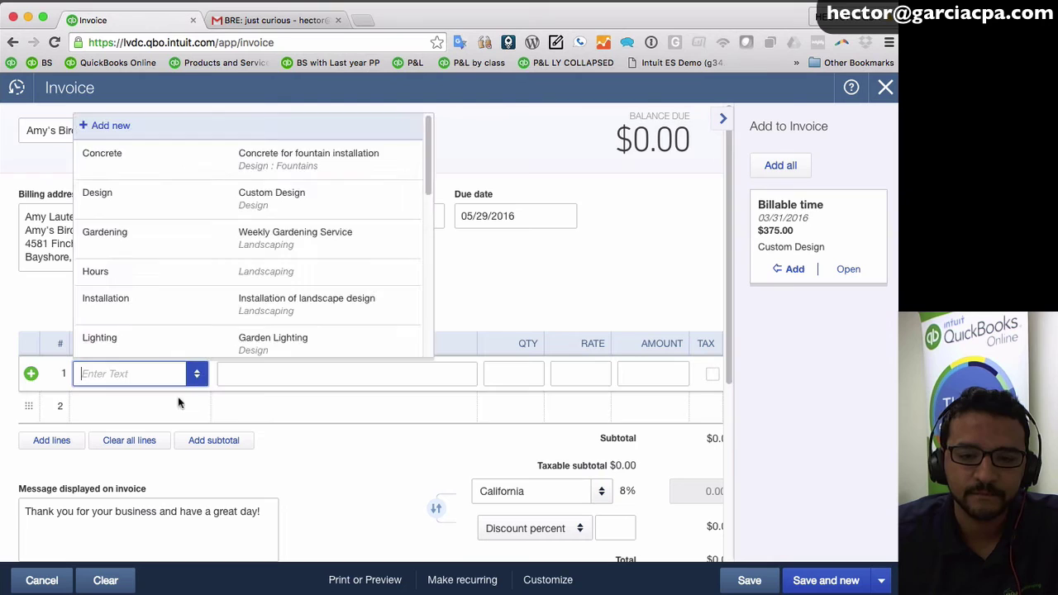
pyautogui.click(99, 337)
pyautogui.click(531, 374)
pyautogui.press('Tab')
pyautogui.write('5')
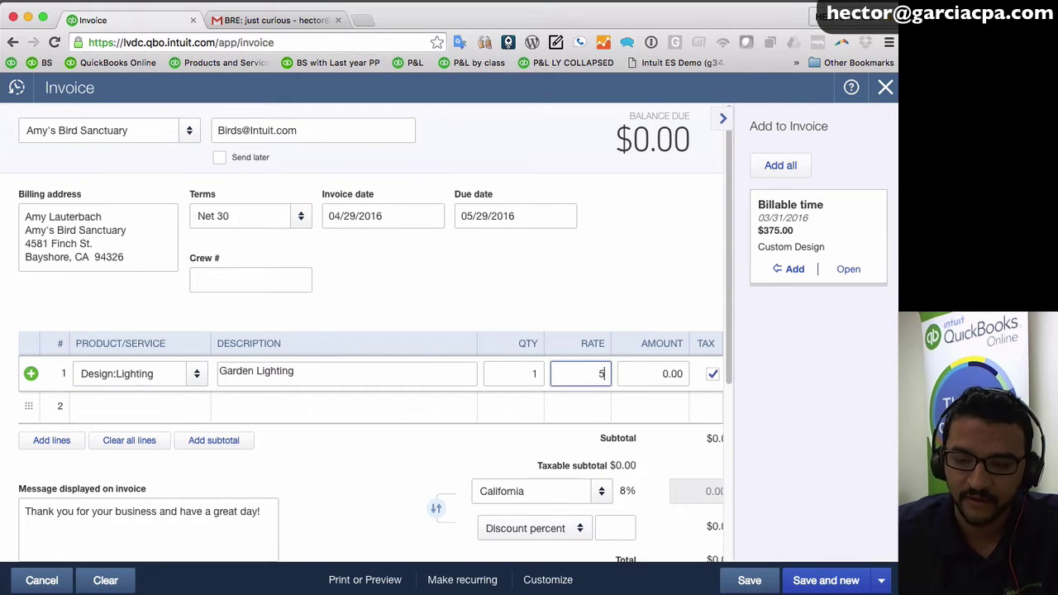
pyautogui.write('0')
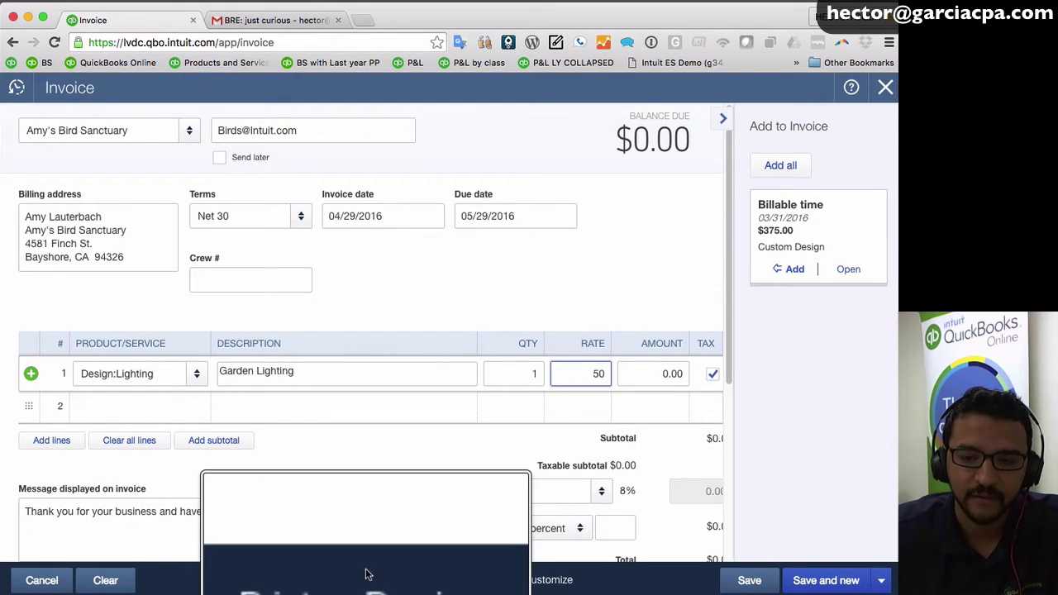
# Step: Mark the Amy's Bird Sanctuary invoice to print later, then save and close it
pyautogui.click(366, 581)
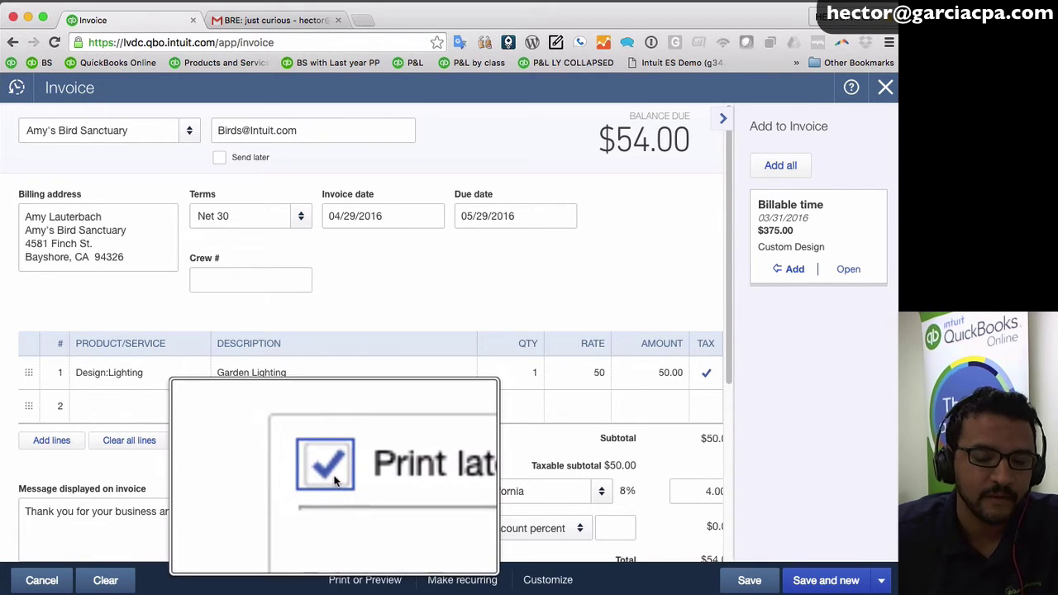
pyautogui.click(881, 584)
pyautogui.click(829, 536)
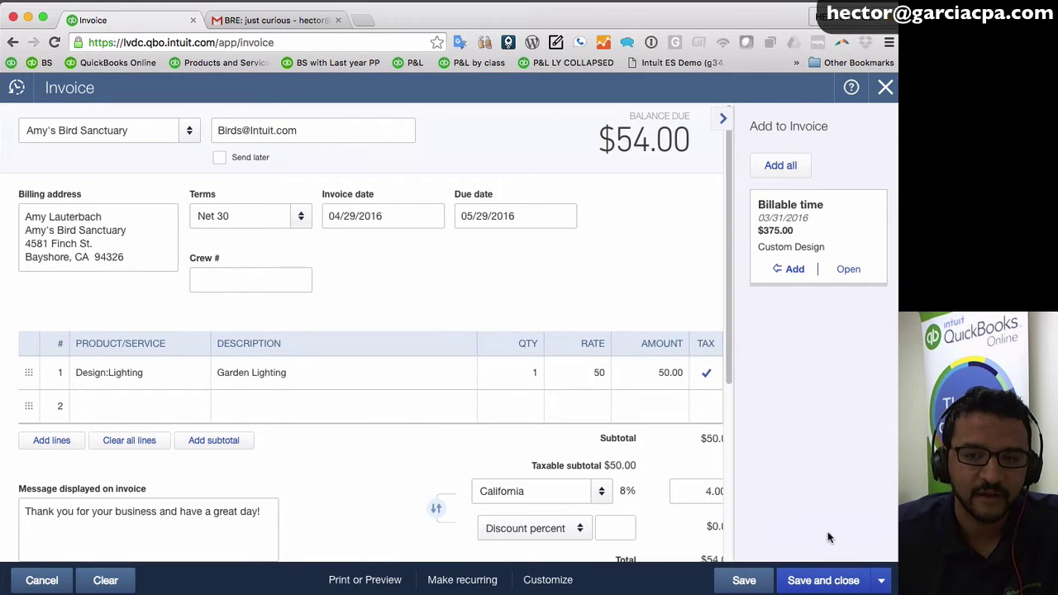
pyautogui.click(885, 87)
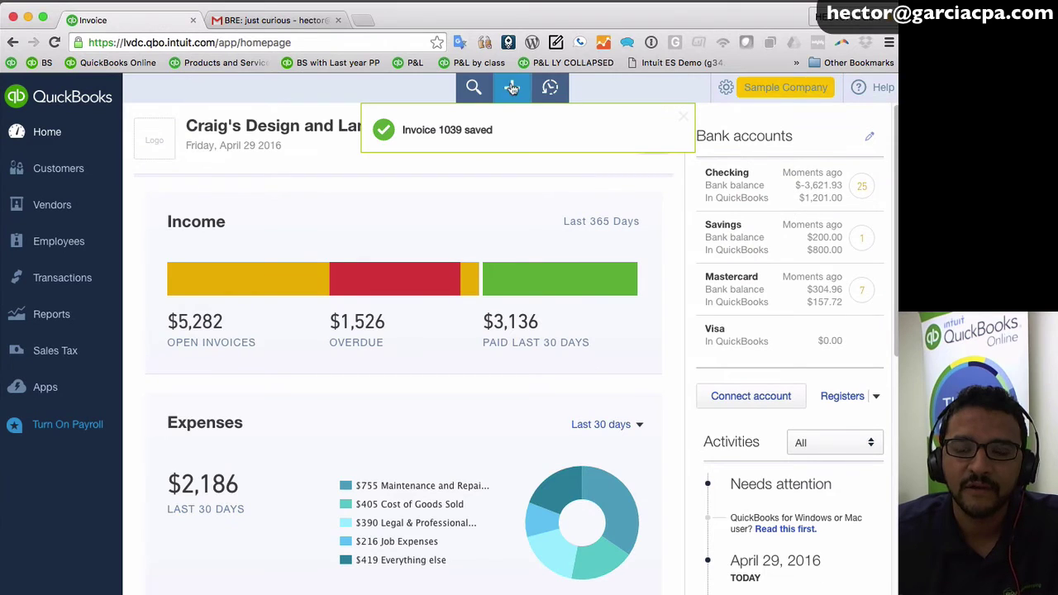
pyautogui.click(511, 88)
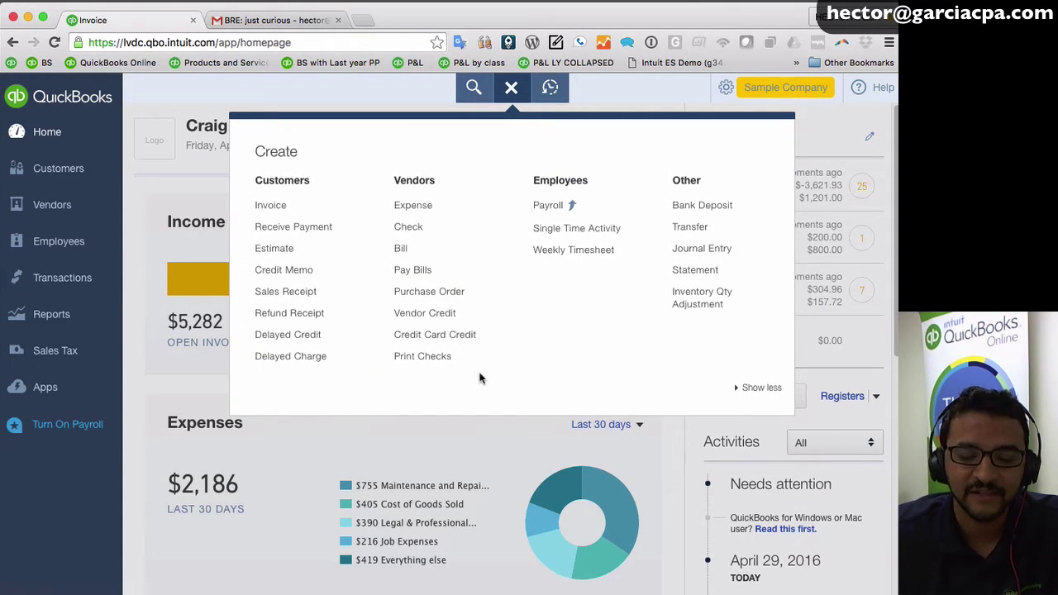
pyautogui.click(731, 88)
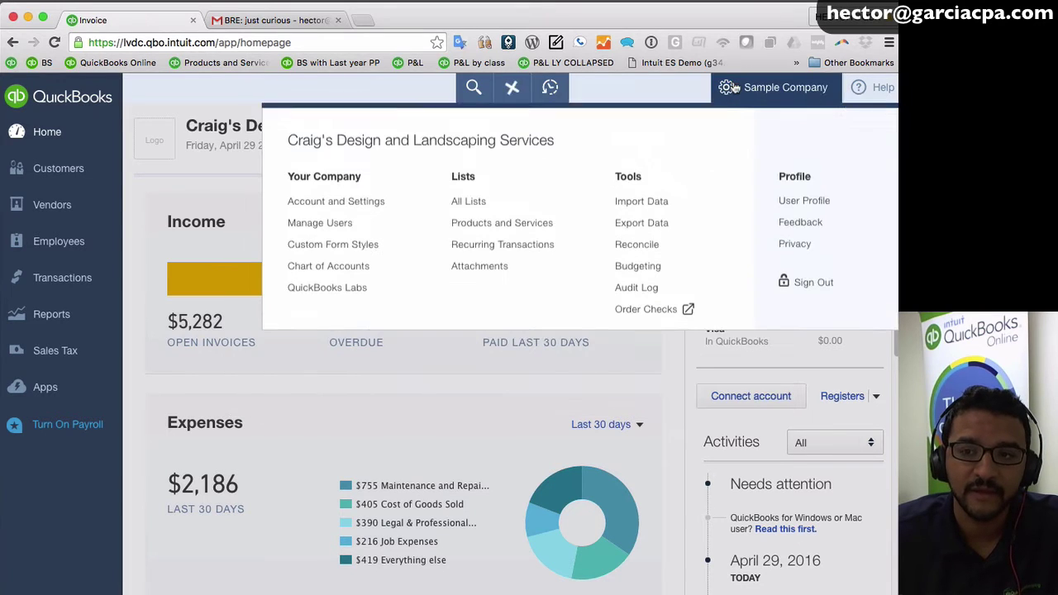
pyautogui.click(436, 382)
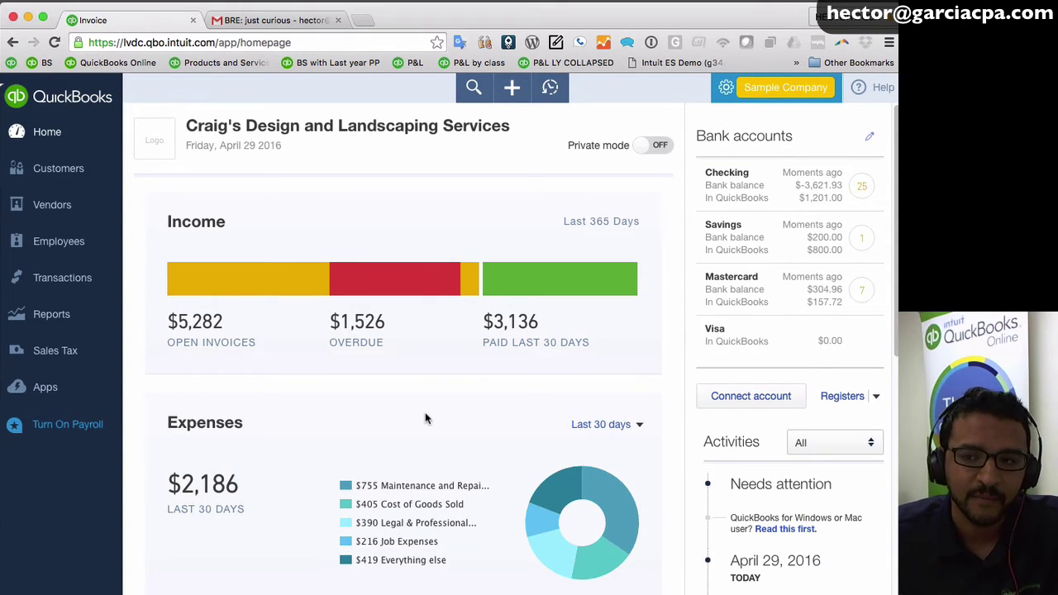
# Step: Open the list of sales transactions and look over its entries
pyautogui.click(74, 279)
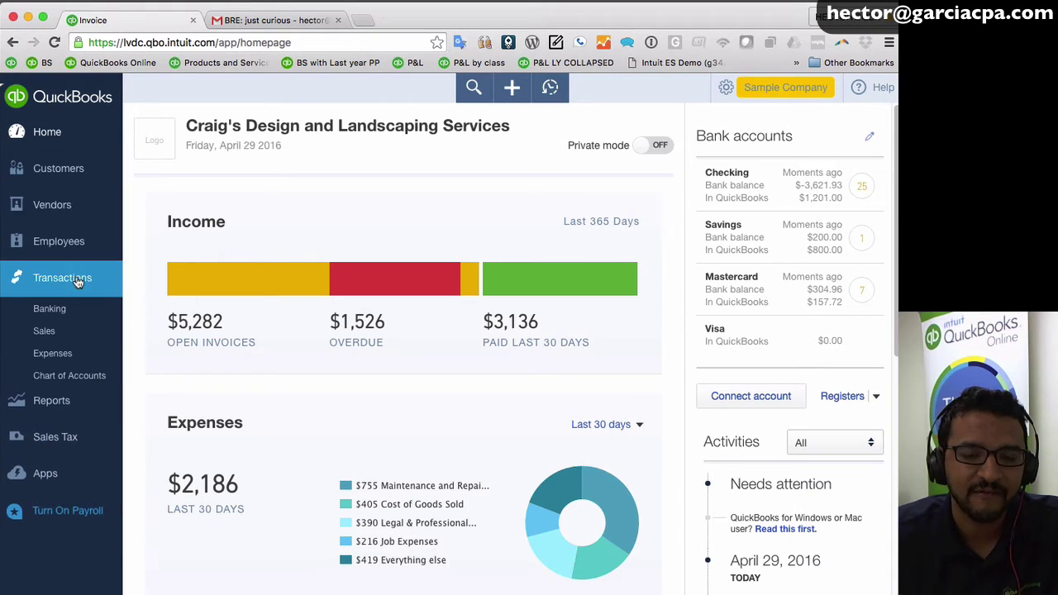
pyautogui.click(45, 332)
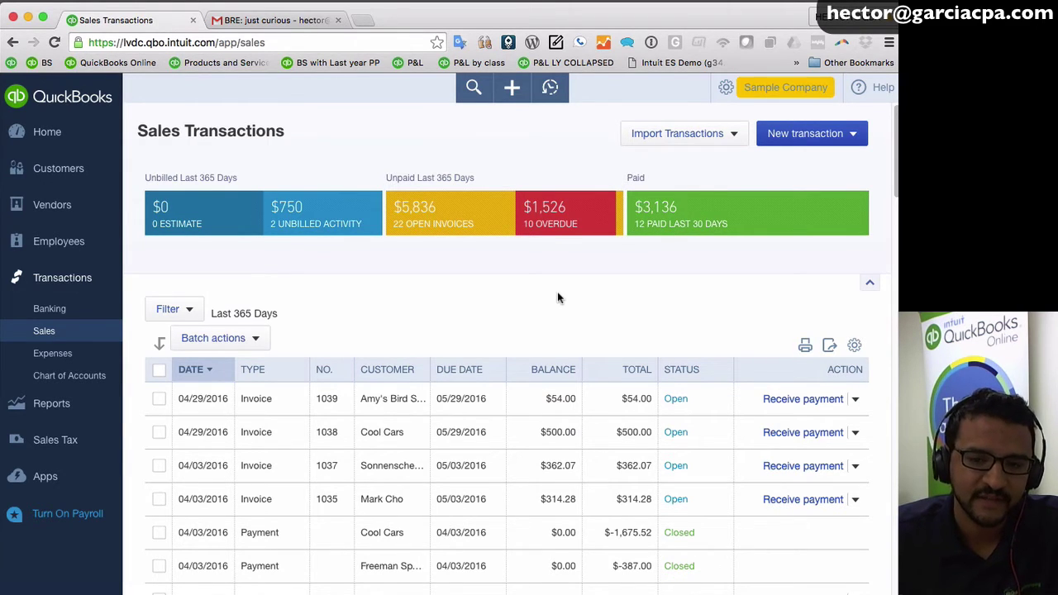
pyautogui.scroll(-3, 493, 350)
pyautogui.scroll(3, 492, 350)
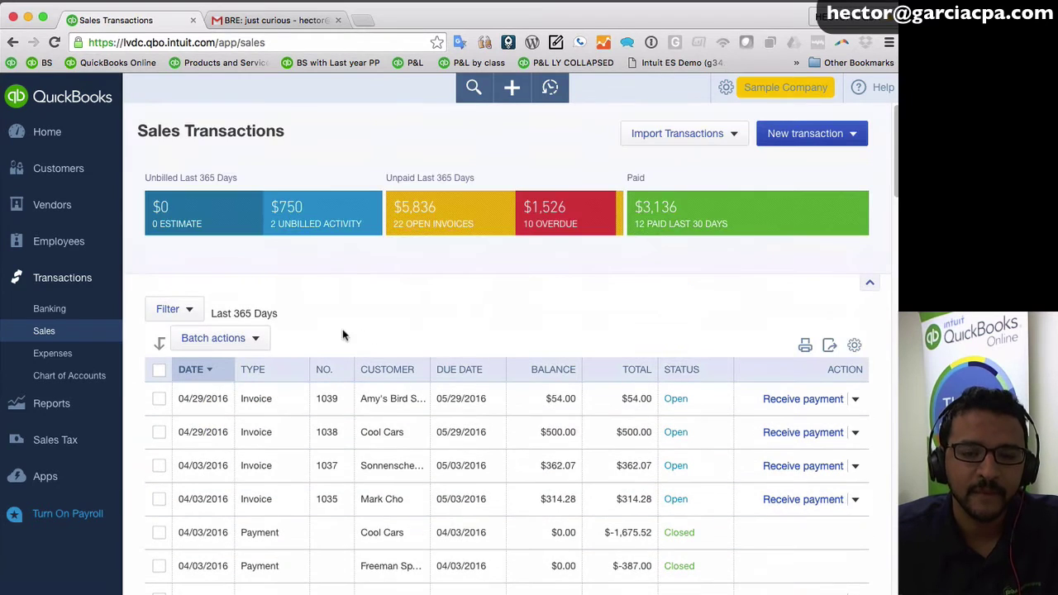
pyautogui.click(191, 314)
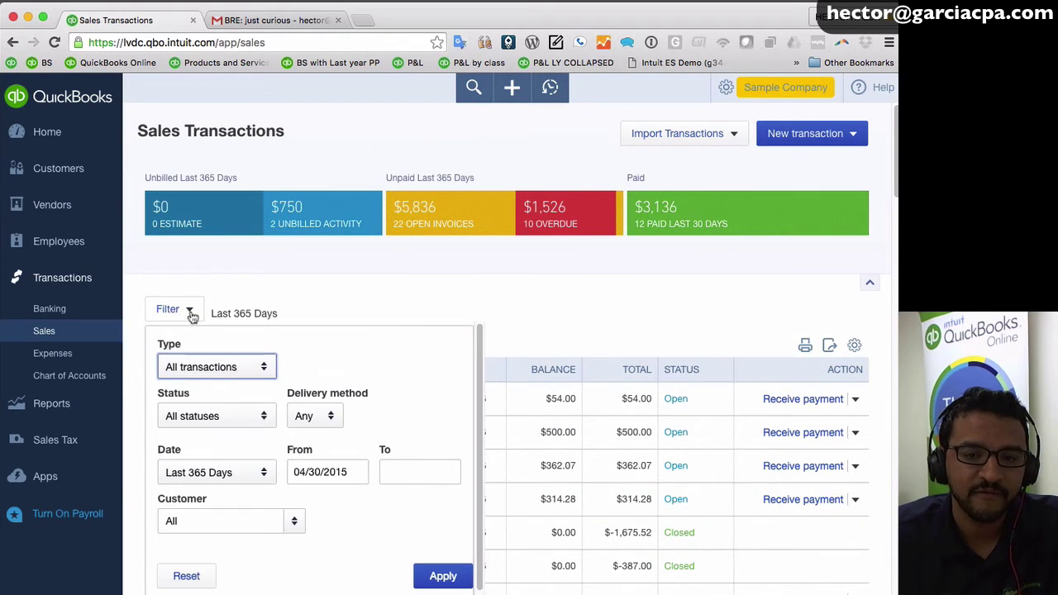
pyautogui.click(207, 370)
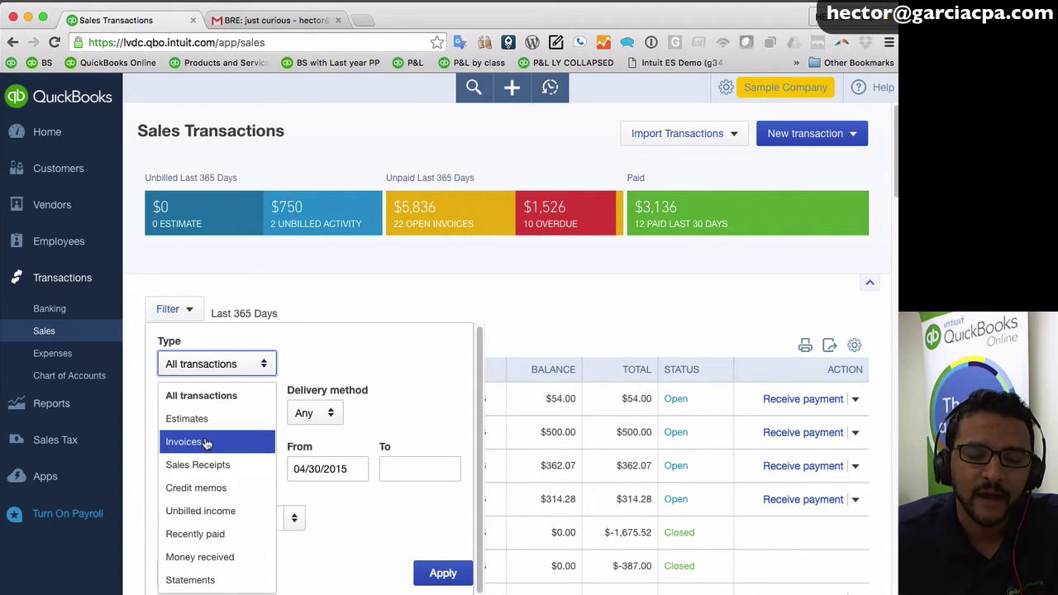
pyautogui.click(207, 444)
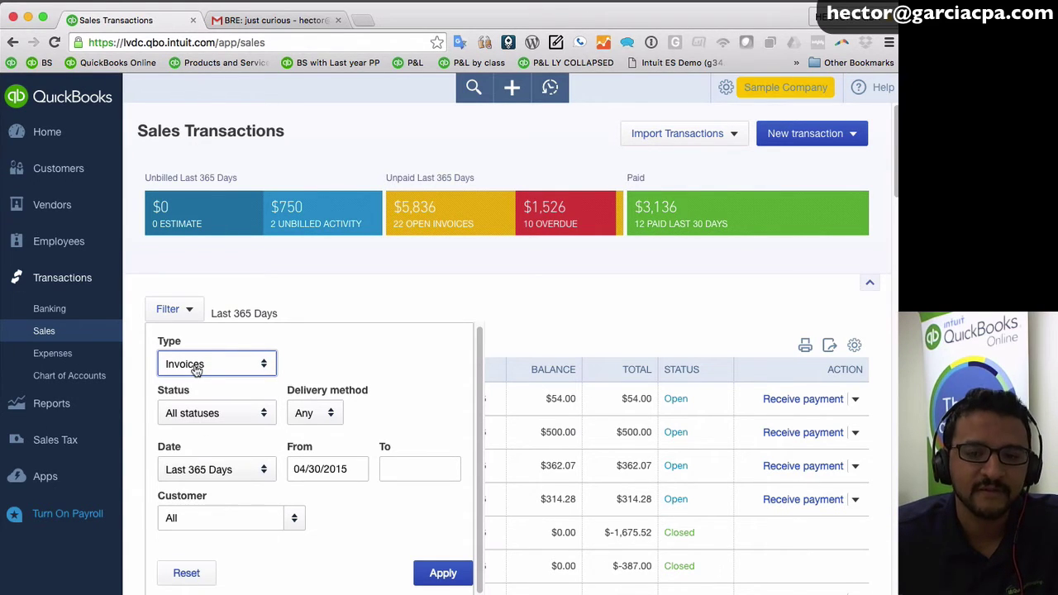
pyautogui.click(201, 420)
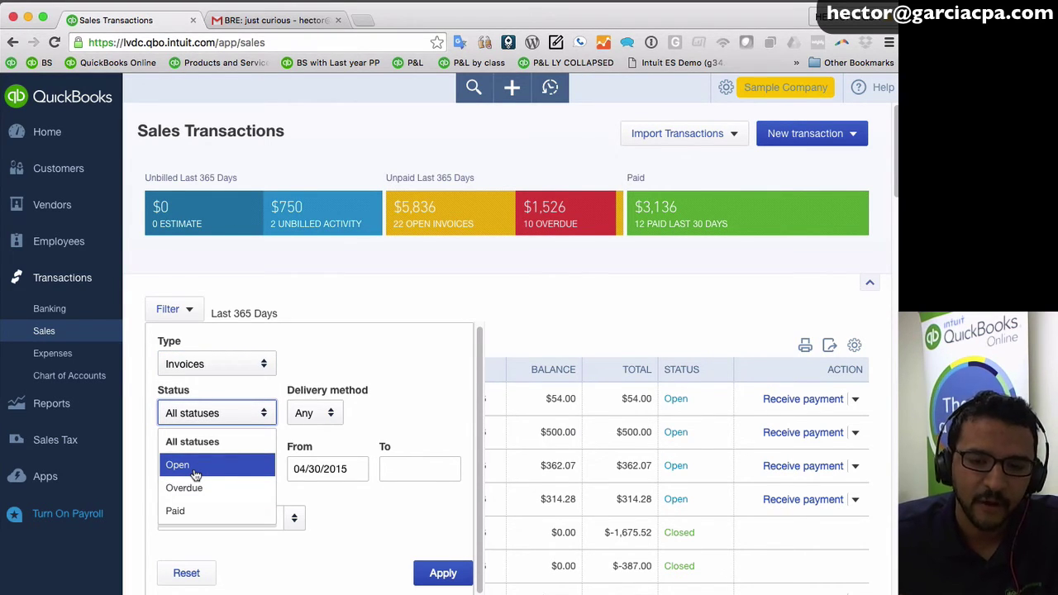
pyautogui.click(330, 414)
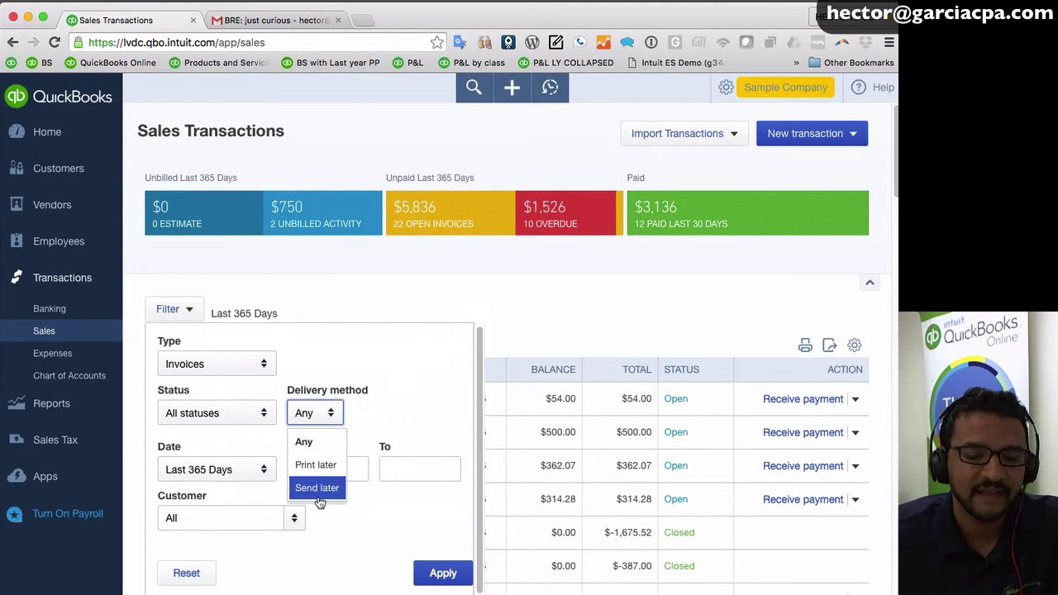
pyautogui.click(312, 466)
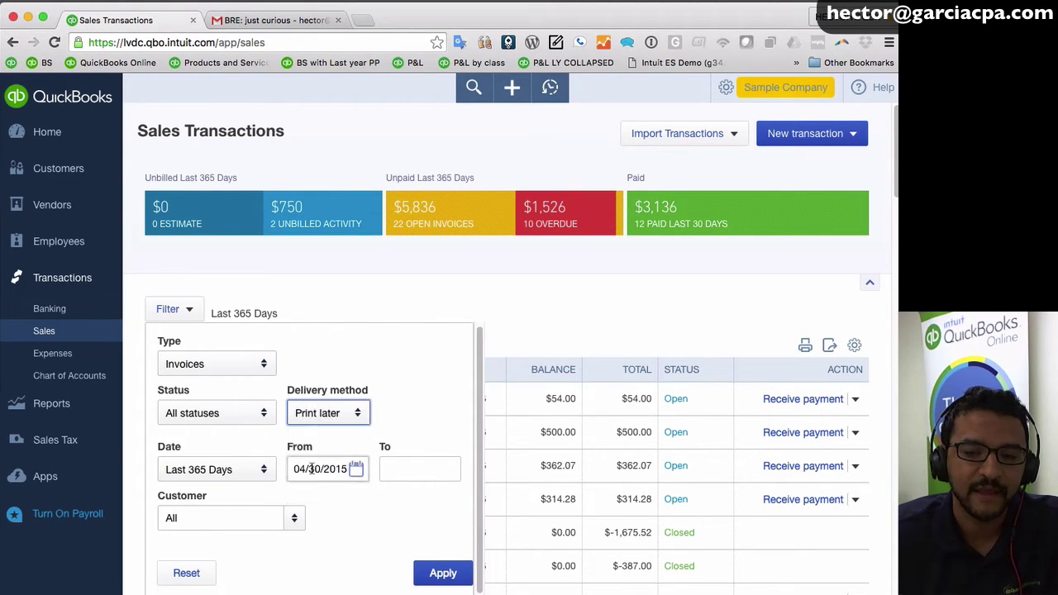
pyautogui.click(190, 469)
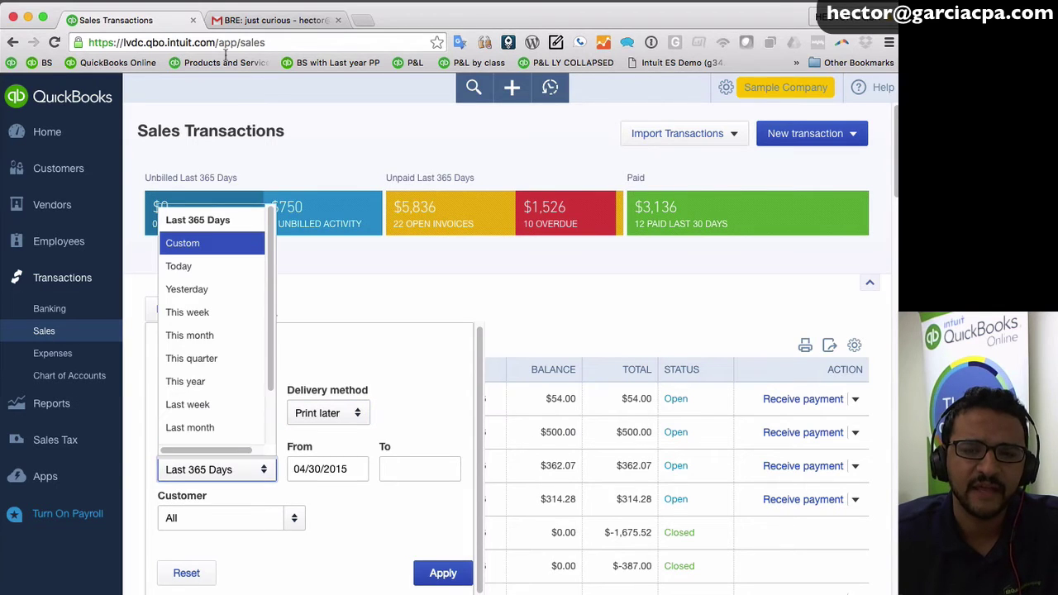
pyautogui.click(355, 314)
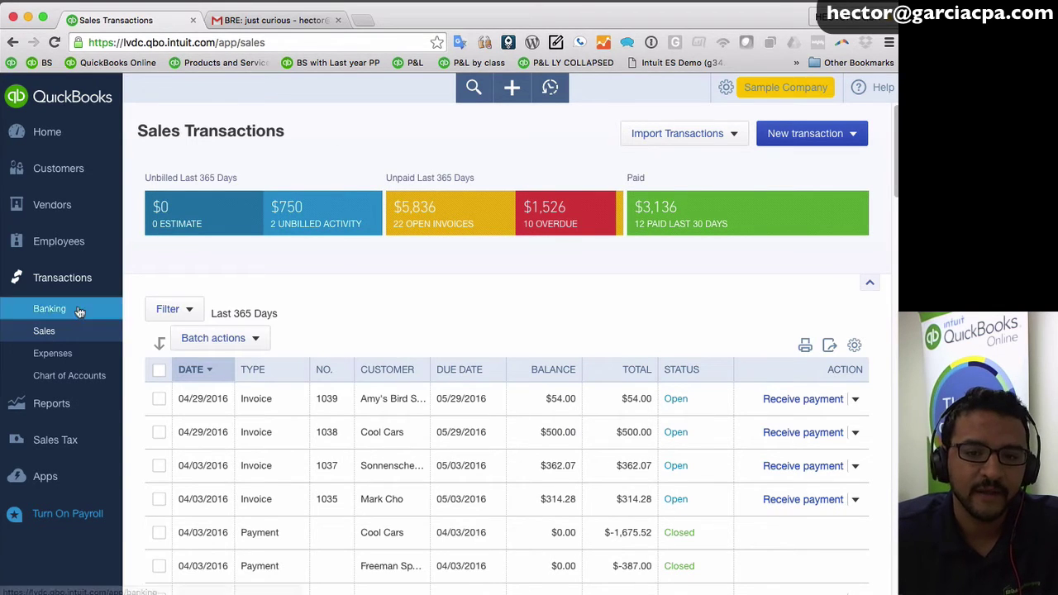
# Step: Filter the sales transactions to all dates, keeping all customers included
pyautogui.click(170, 311)
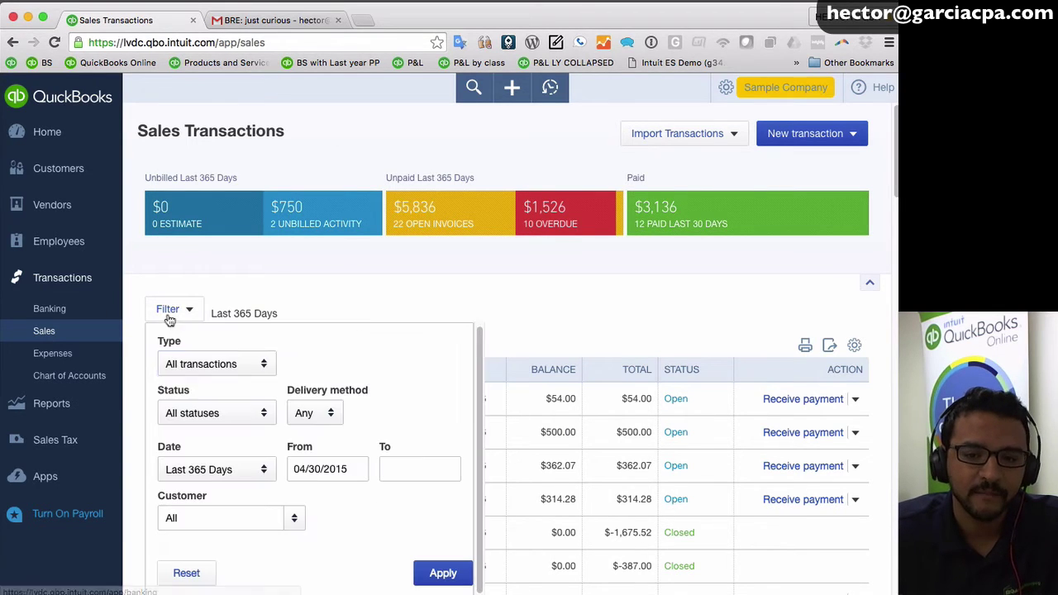
pyautogui.click(237, 468)
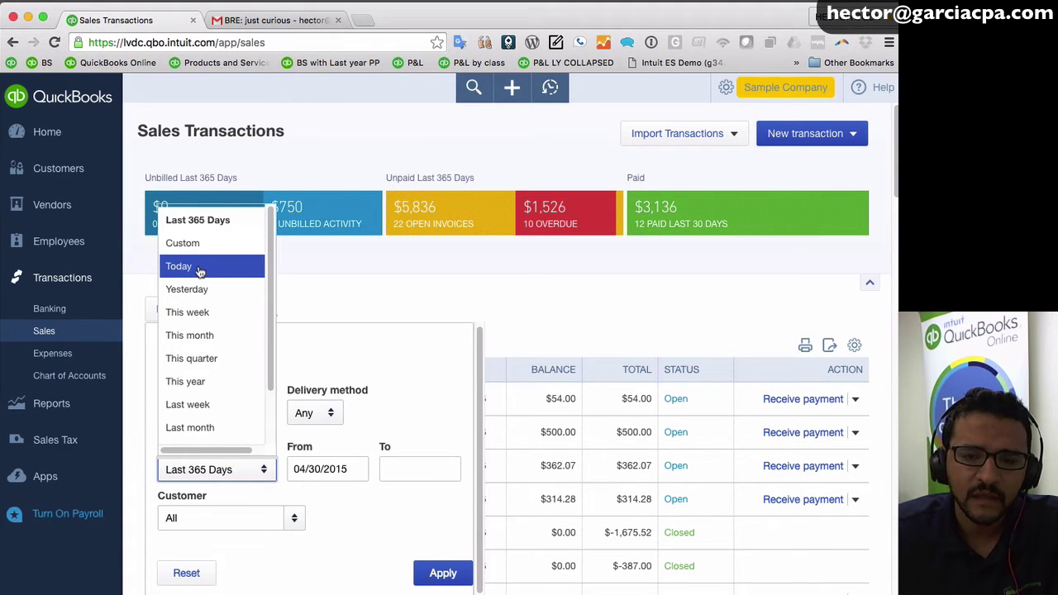
pyautogui.scroll(-2, 198, 273)
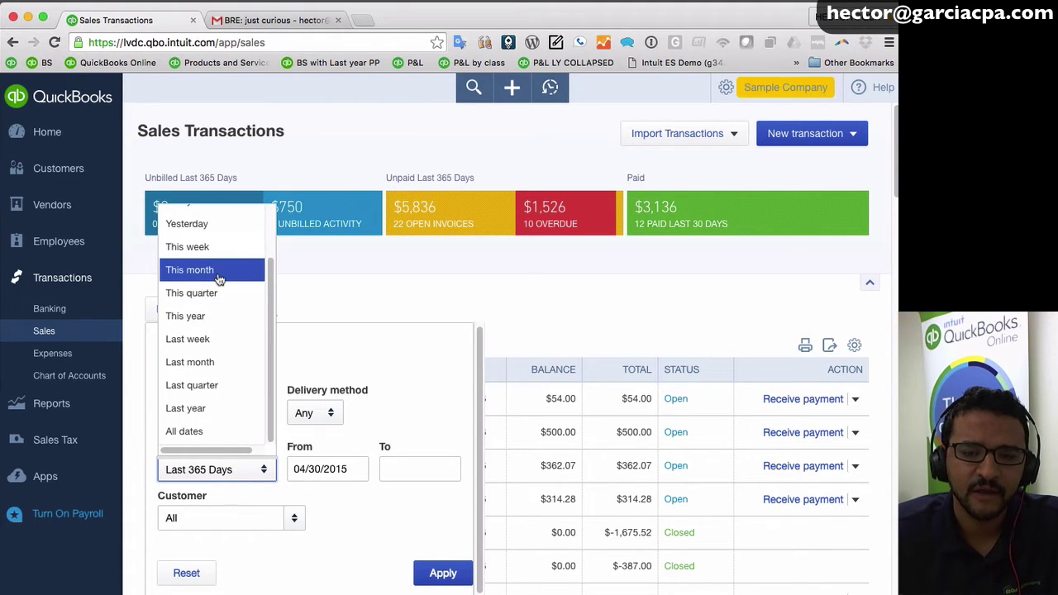
pyautogui.click(199, 431)
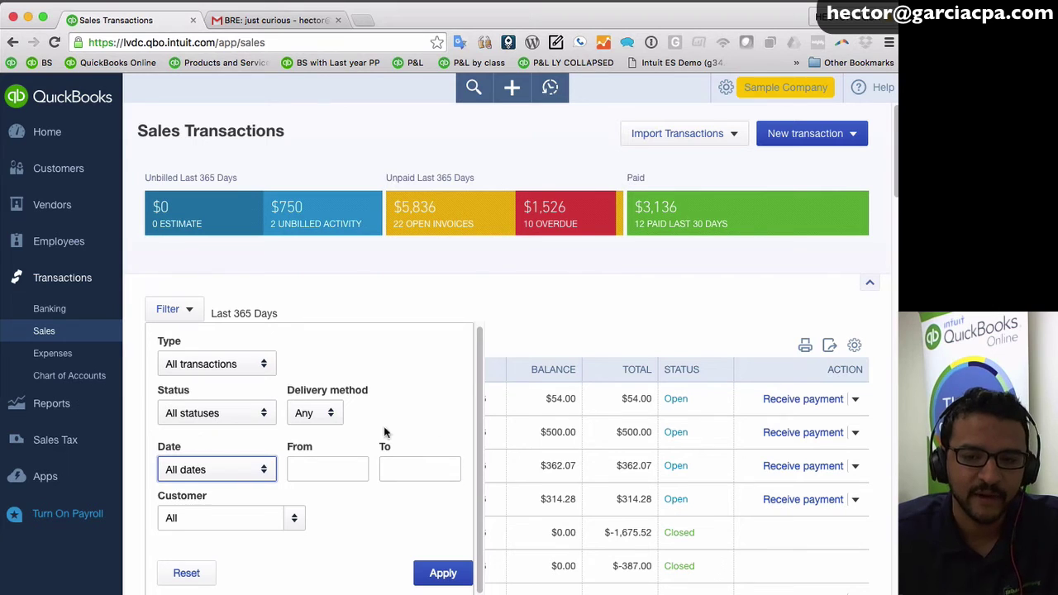
pyautogui.click(303, 525)
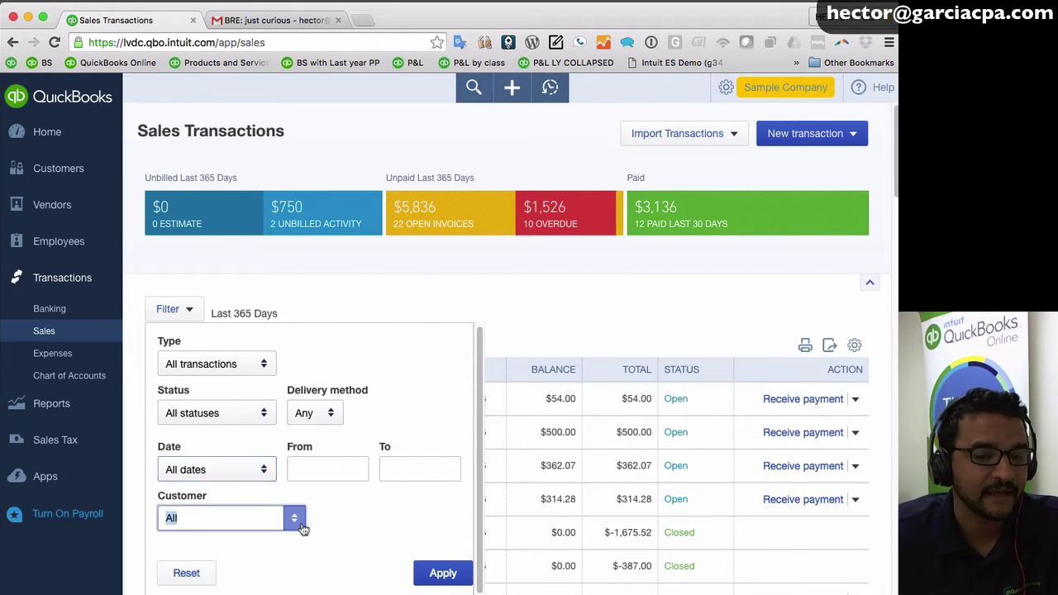
pyautogui.click(296, 526)
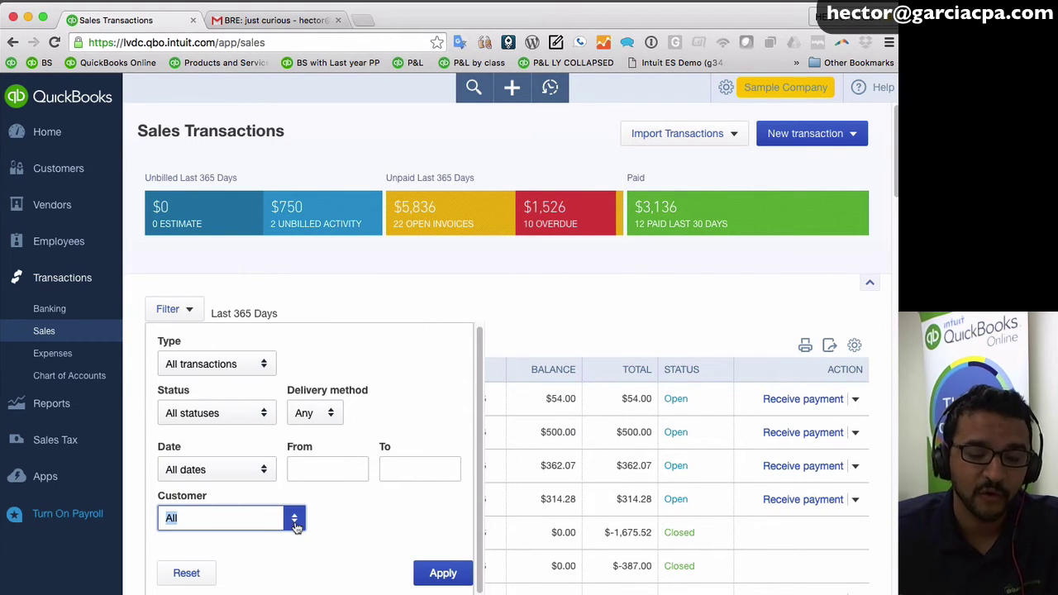
pyautogui.click(440, 570)
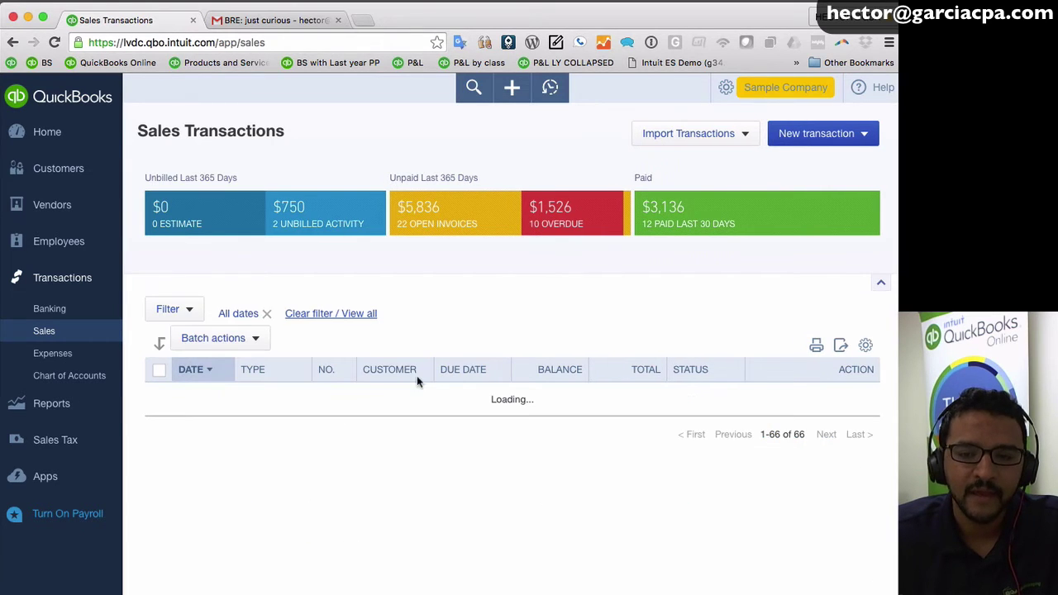
pyautogui.scroll(-10, 491, 315)
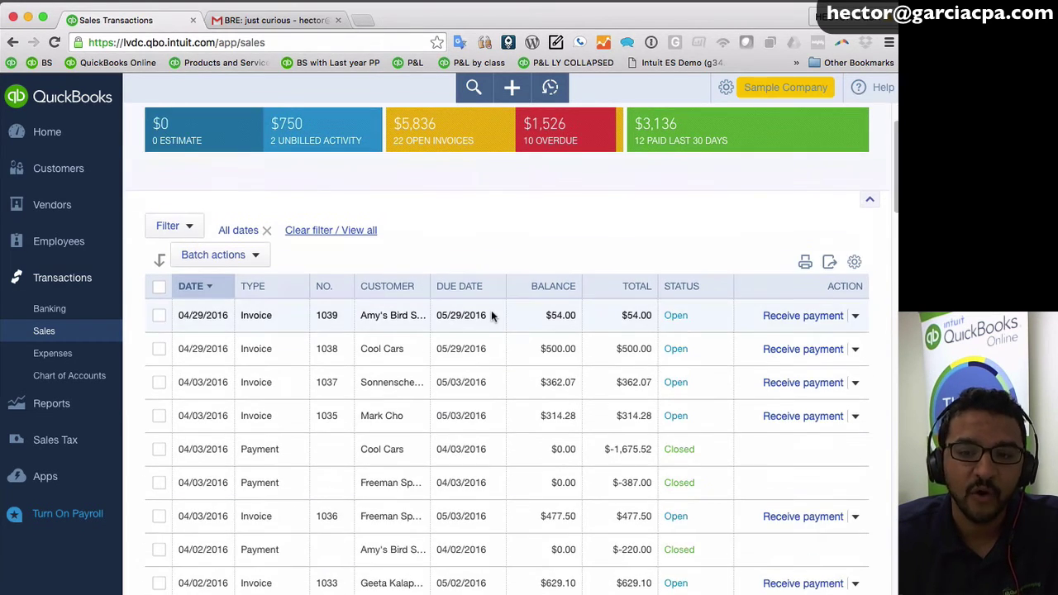
# Step: Filter the sales transactions to invoices from the last 365 days with the Print later delivery method, and look over the list
pyautogui.scroll(-20, 491, 315)
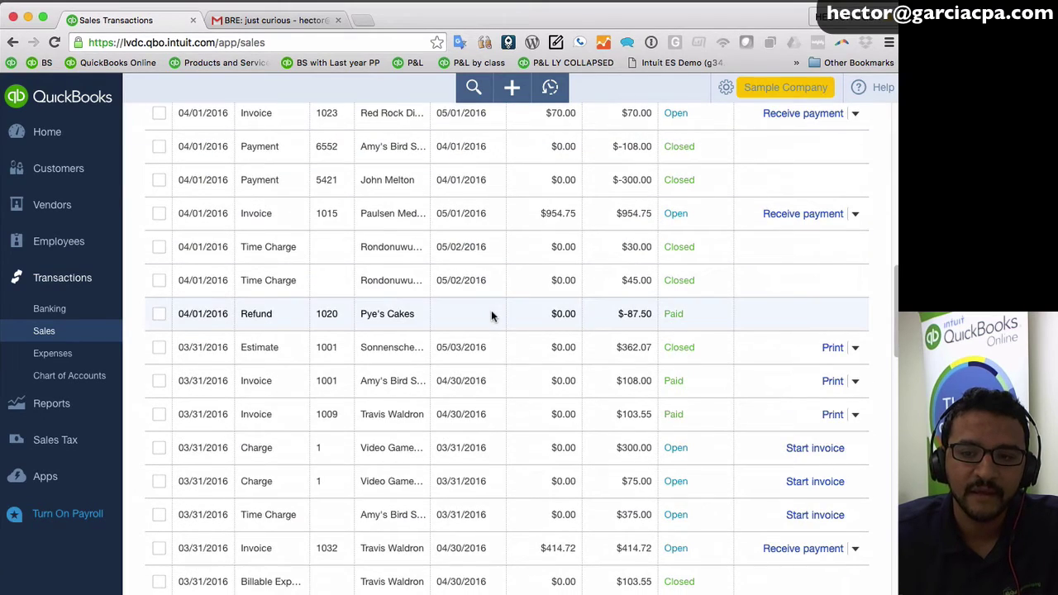
pyautogui.scroll(20, 491, 314)
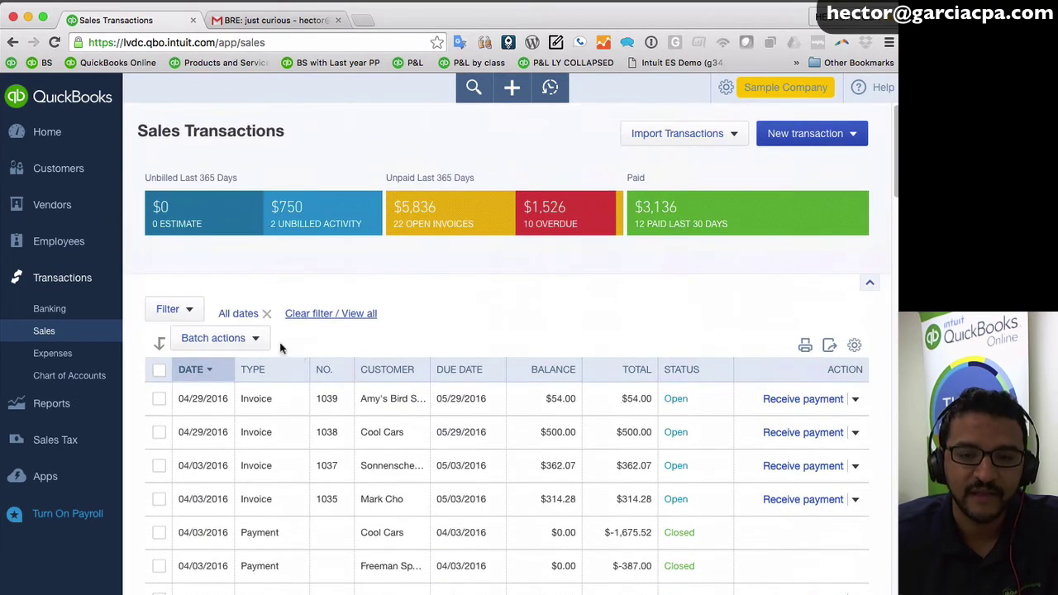
pyautogui.click(189, 312)
pyautogui.click(208, 364)
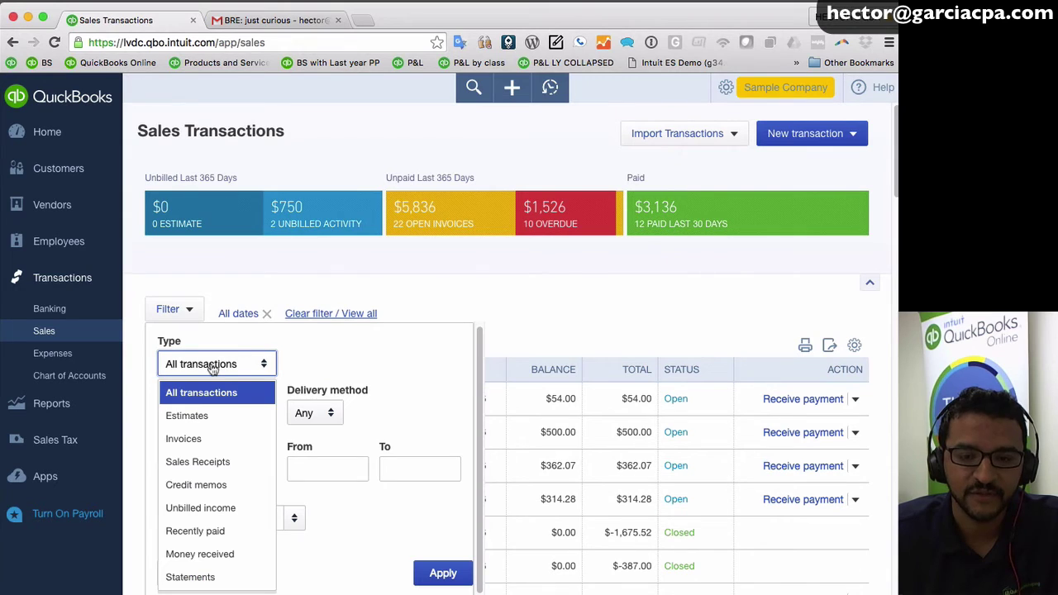
pyautogui.click(187, 438)
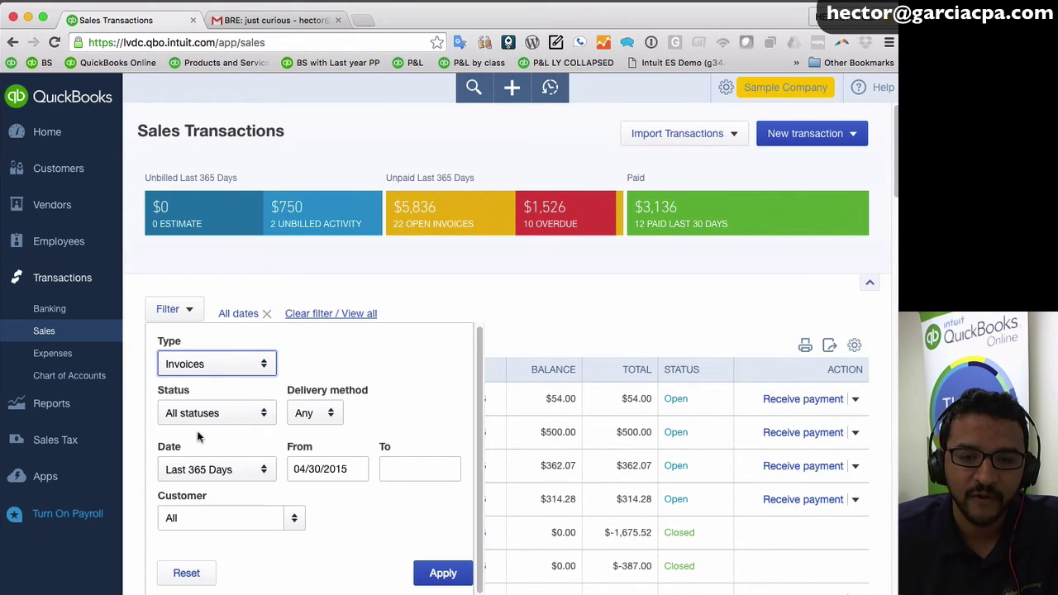
pyautogui.click(330, 411)
pyautogui.click(316, 465)
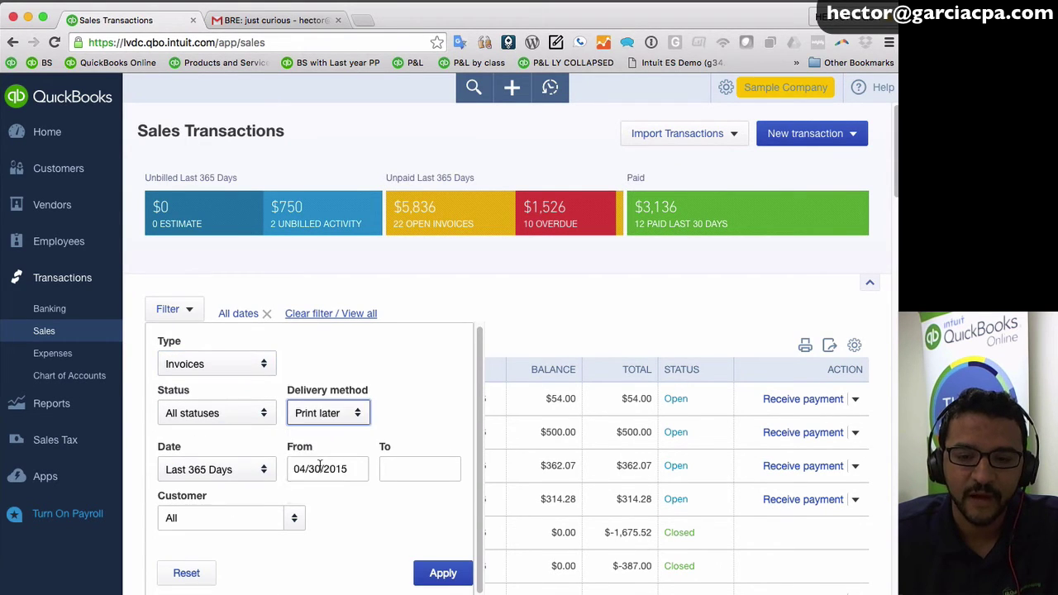
pyautogui.click(456, 572)
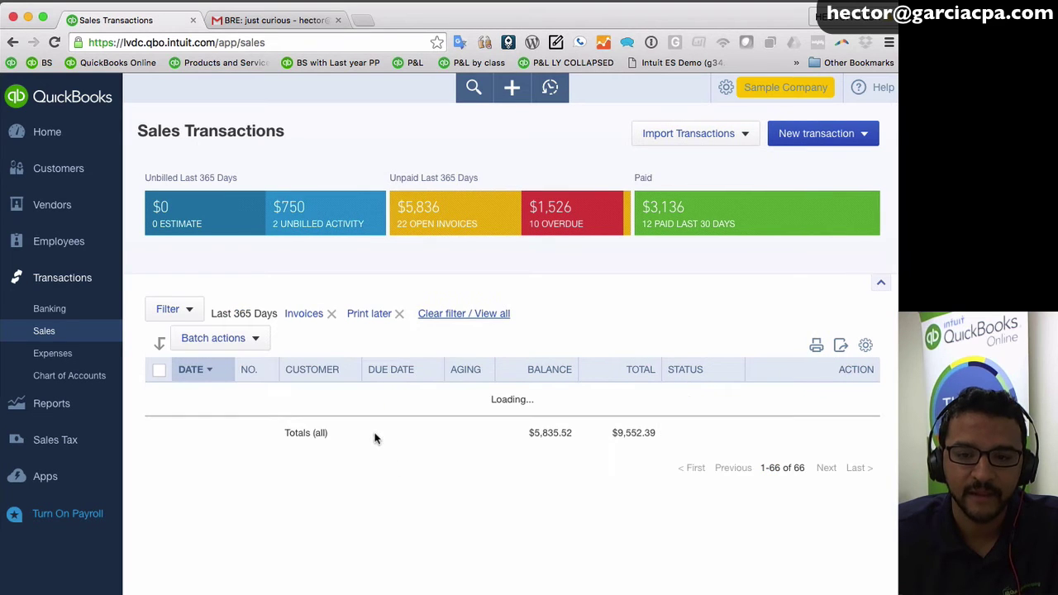
pyautogui.scroll(-5, 372, 438)
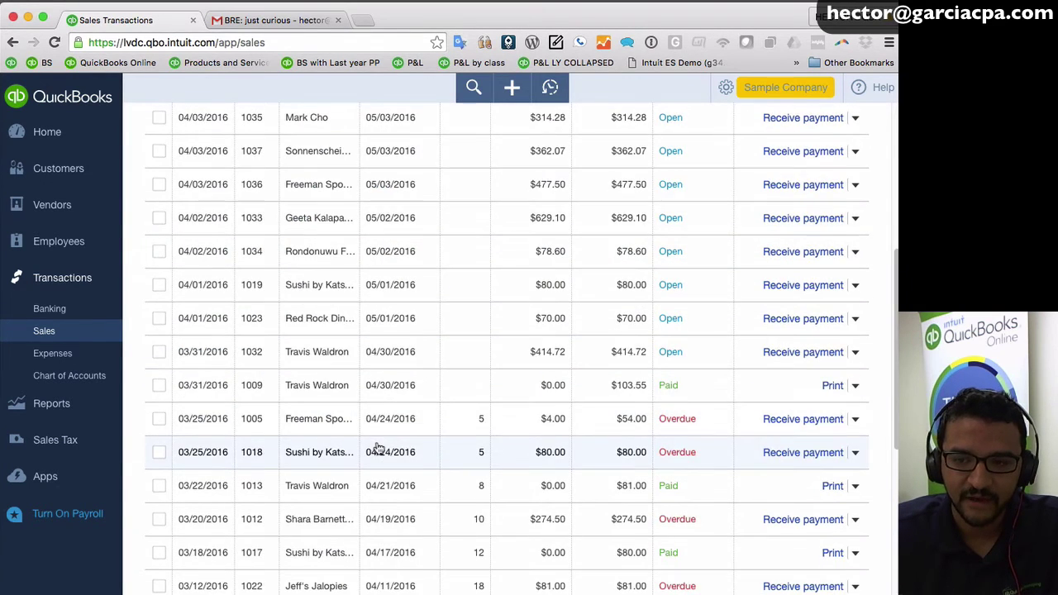
pyautogui.scroll(5, 377, 444)
pyautogui.scroll(-1, 389, 413)
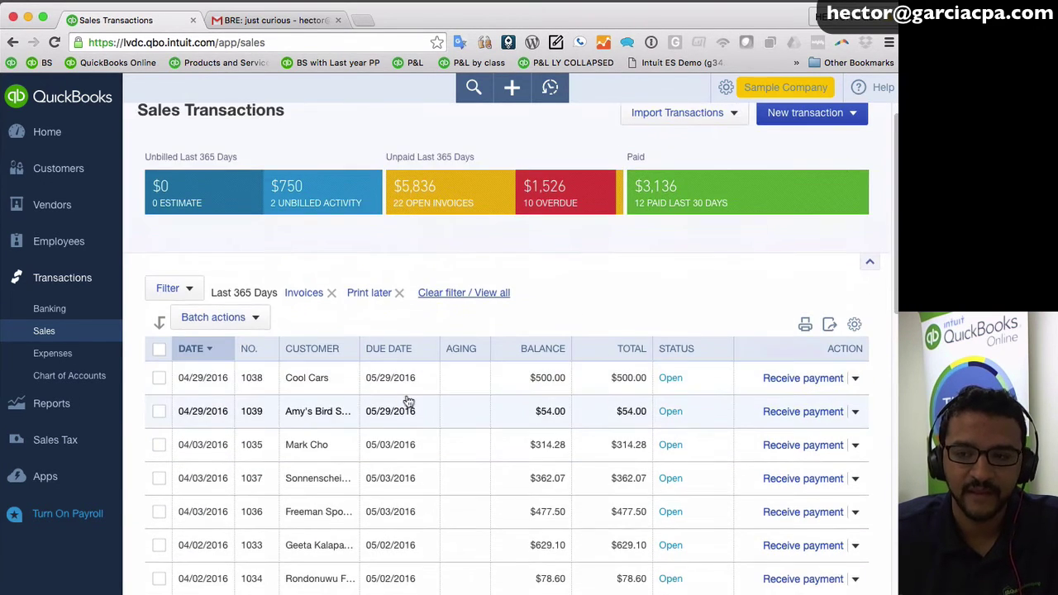
# Step: Preview the printable Cool Cars invoice dated 04/29/2016, close the preview, and decline marking it as printed
pyautogui.click(851, 375)
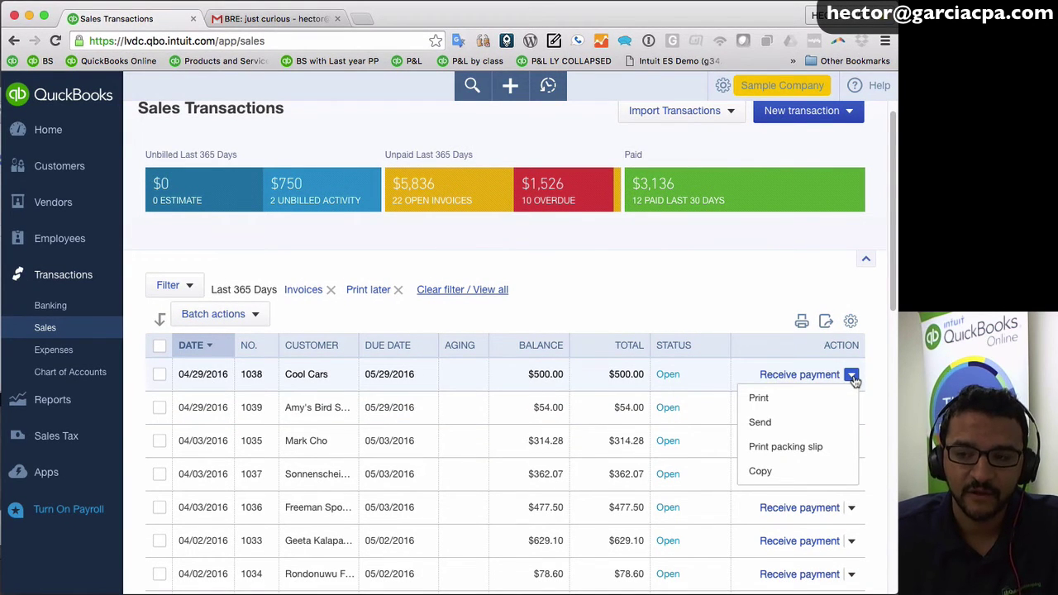
pyautogui.click(759, 398)
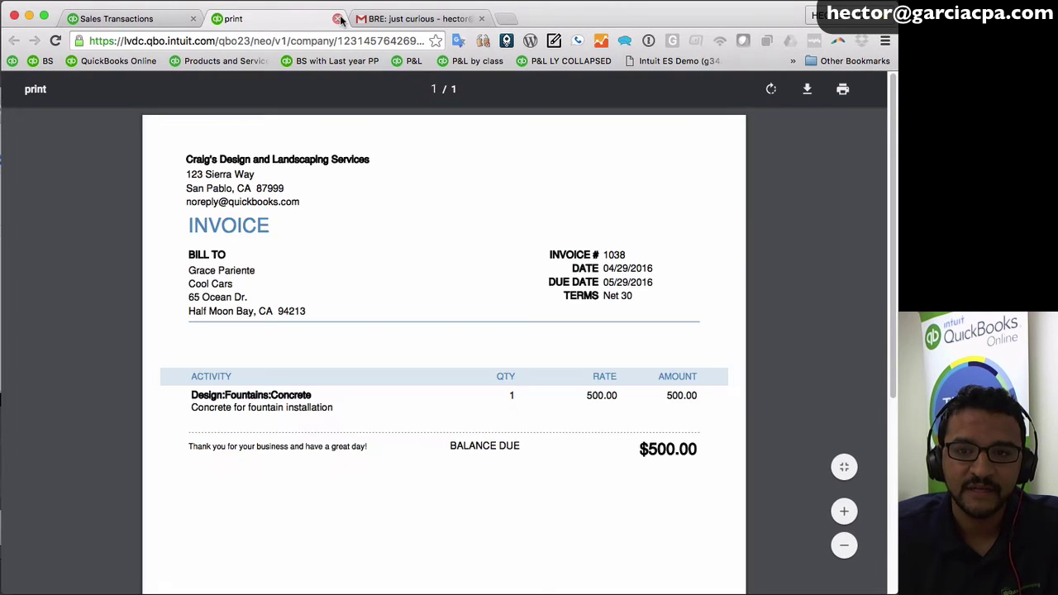
pyautogui.click(337, 18)
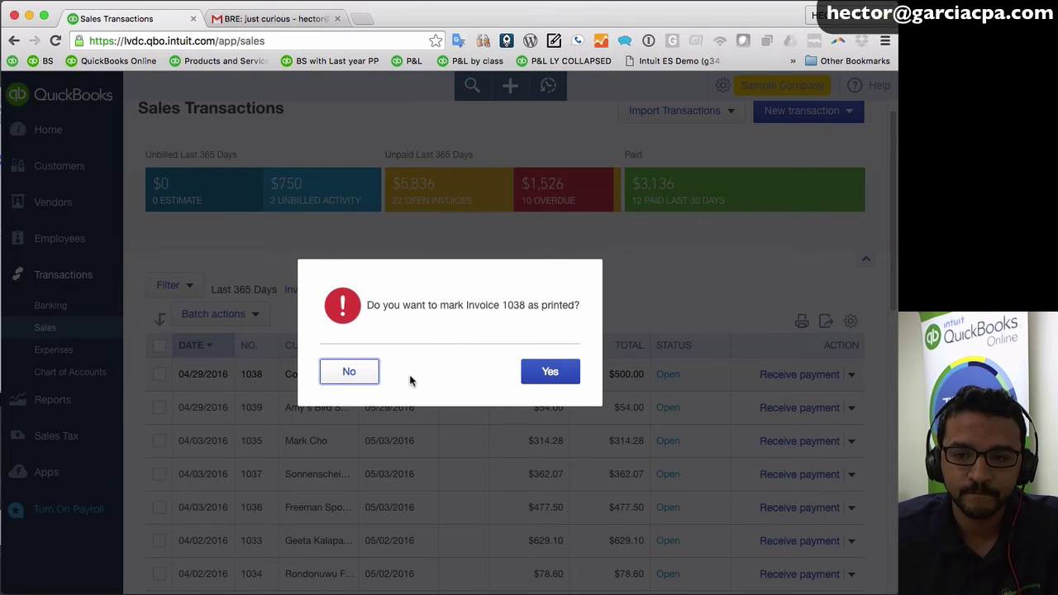
pyautogui.click(347, 372)
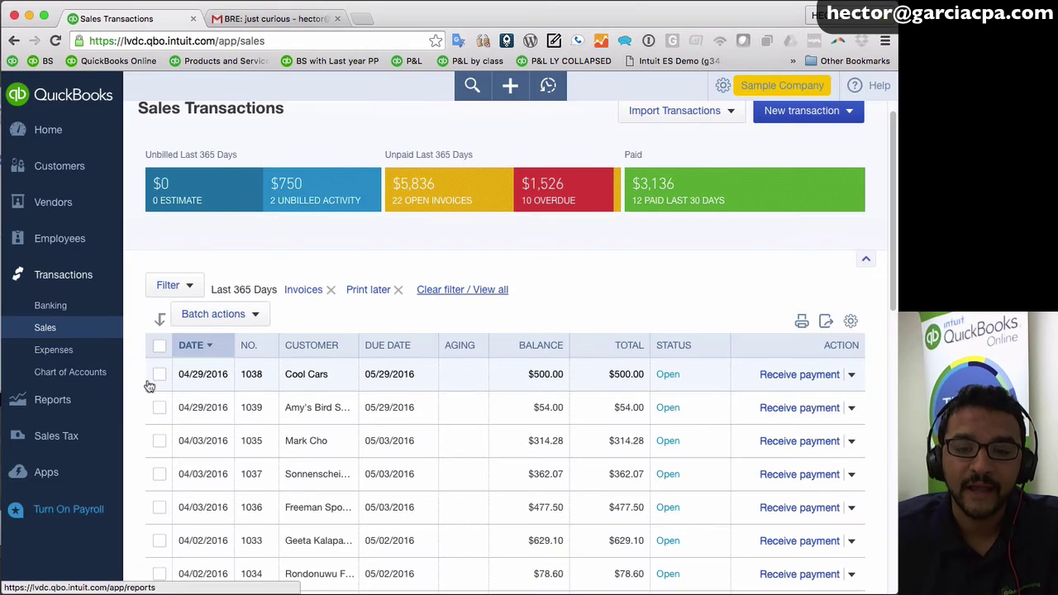
# Step: Select the seven invoices dated 04/02/2016 through 04/29/2016 and print them together as a batch
pyautogui.click(159, 373)
pyautogui.click(159, 407)
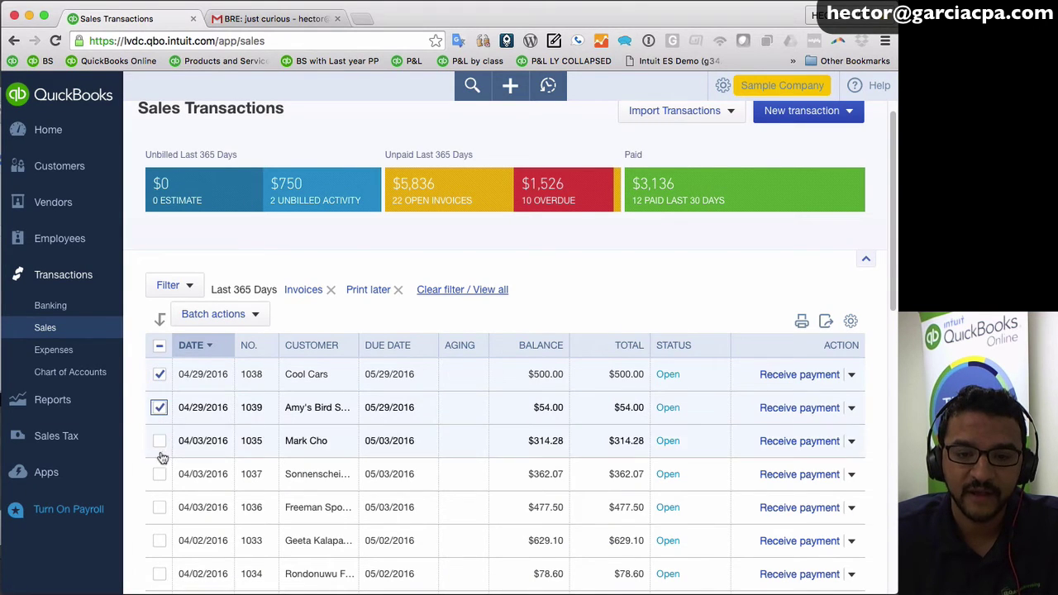
pyautogui.click(160, 440)
pyautogui.click(160, 474)
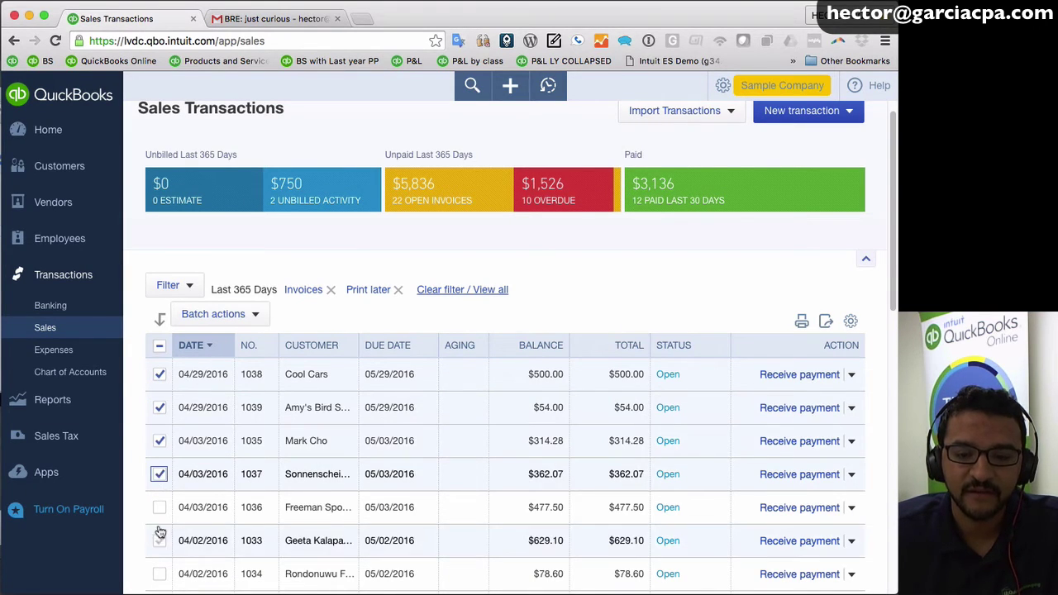
pyautogui.scroll(-1, 157, 529)
pyautogui.click(160, 481)
pyautogui.click(159, 513)
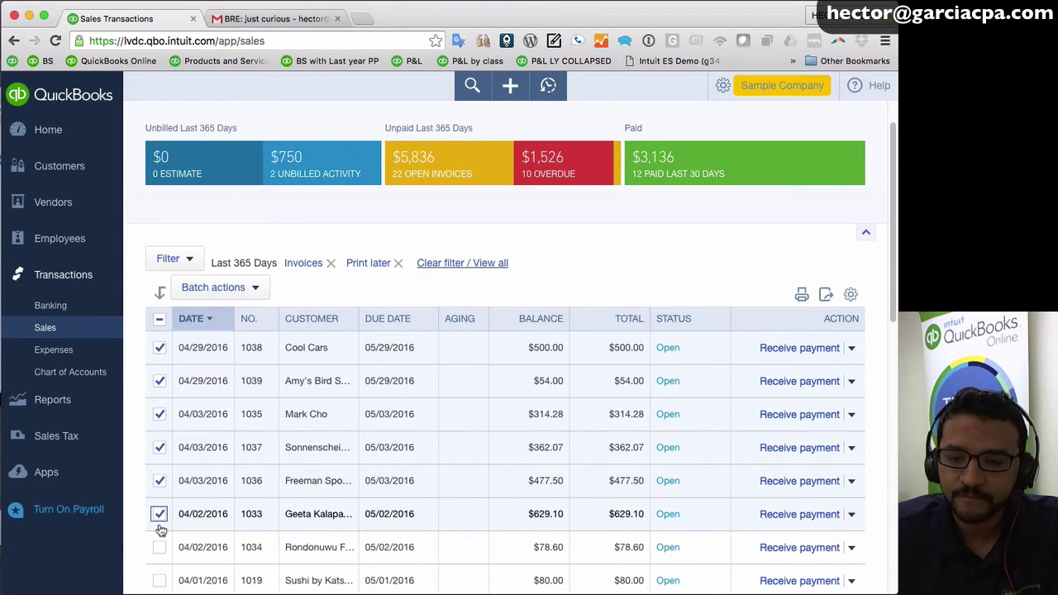
pyautogui.click(158, 548)
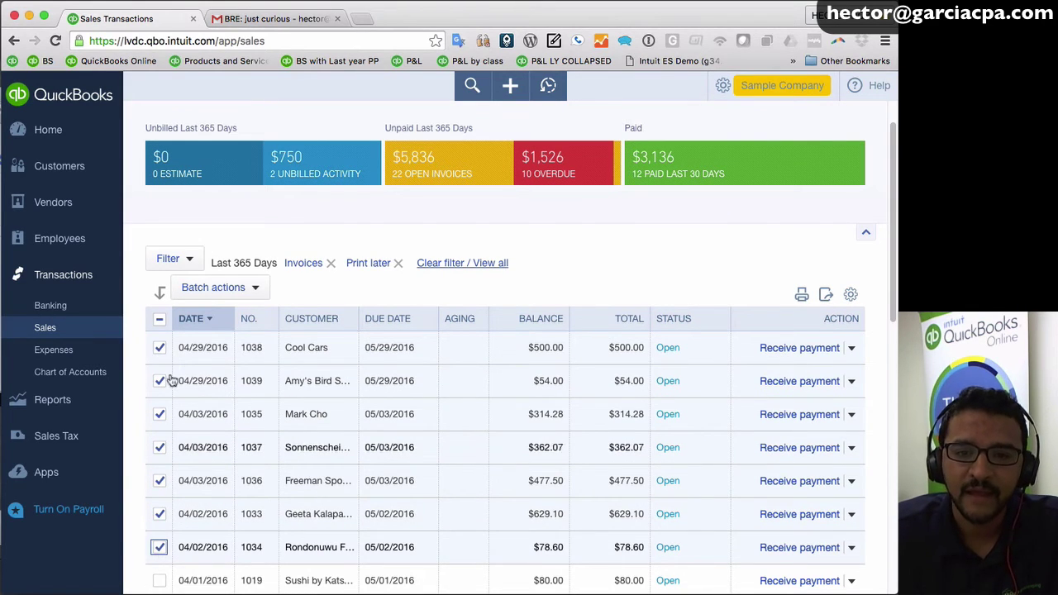
pyautogui.click(217, 288)
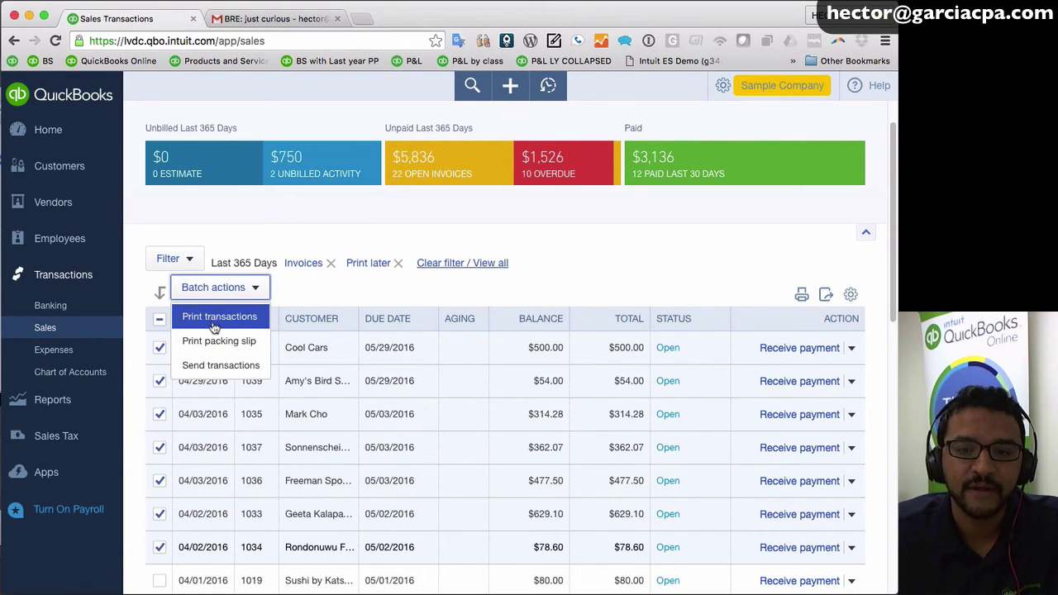
pyautogui.click(216, 319)
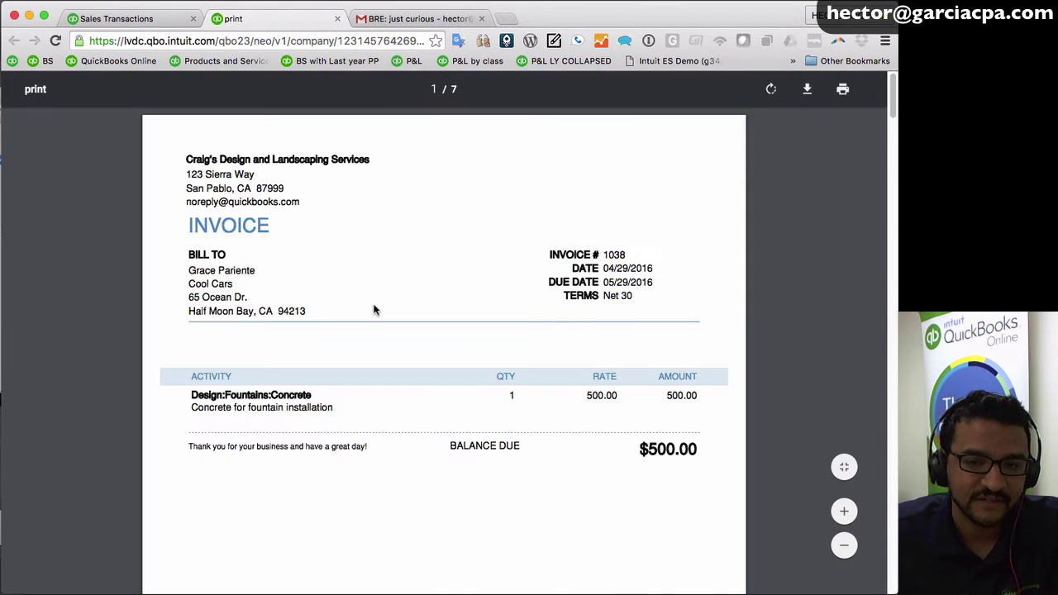
# Step: Look through the pages of the batch invoice printout, close it, and decline marking the selected transactions as printed
pyautogui.scroll(-20, 380, 308)
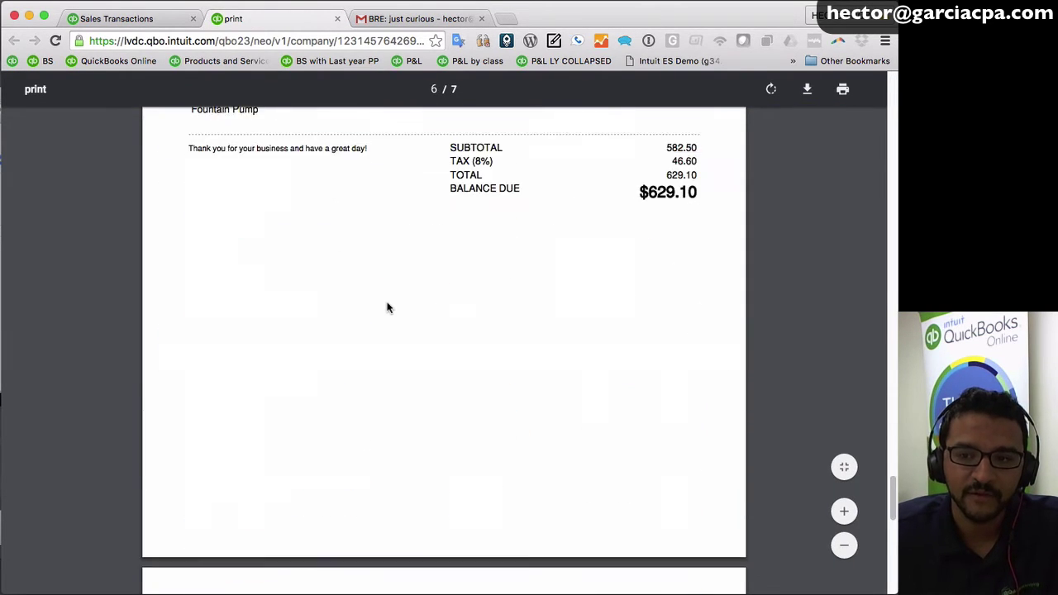
pyautogui.scroll(-5, 387, 307)
pyautogui.scroll(20, 385, 305)
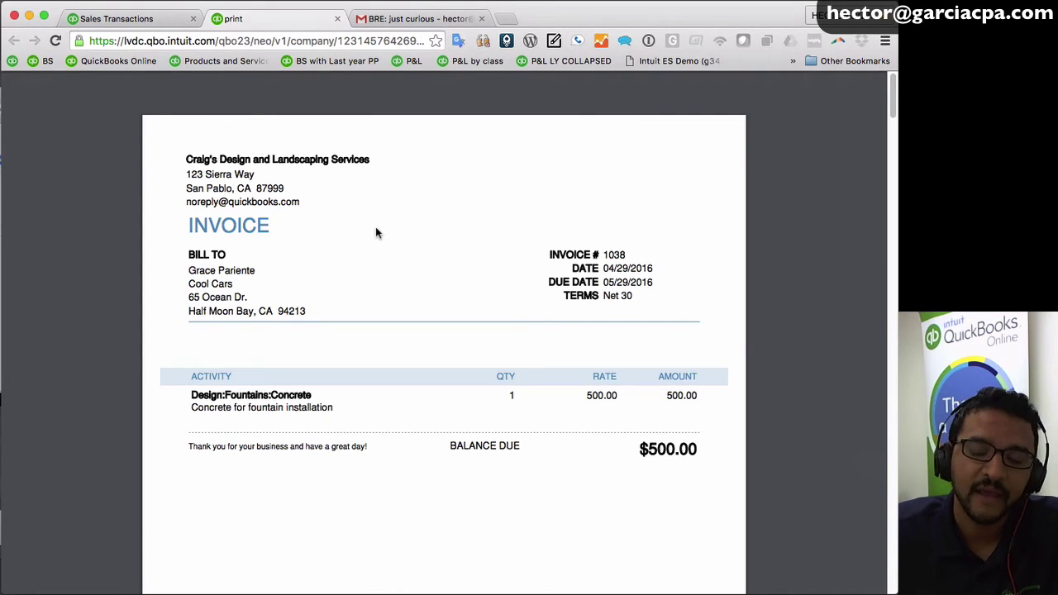
pyautogui.click(337, 18)
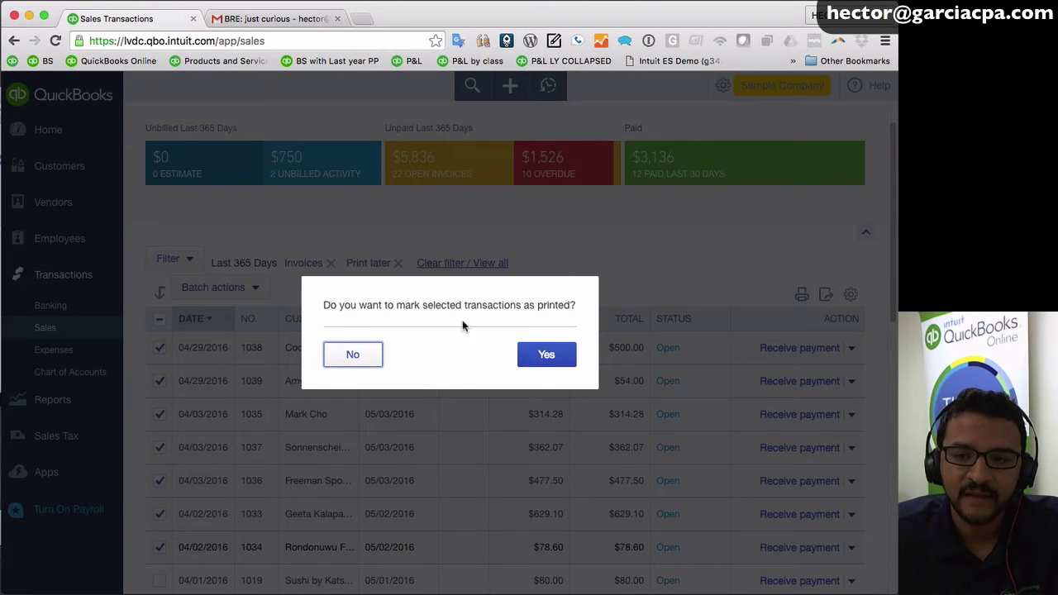
pyautogui.click(372, 356)
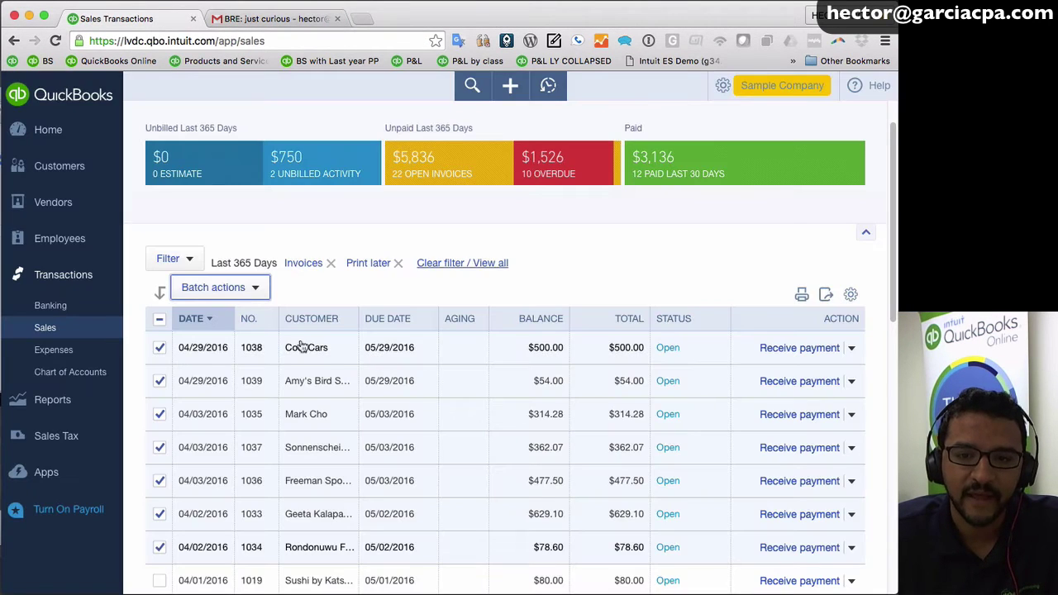
# Step: Reset the sales filter and apply one for Open invoices of Amy's Bird Sanctuary from the last 365 days
pyautogui.click(172, 261)
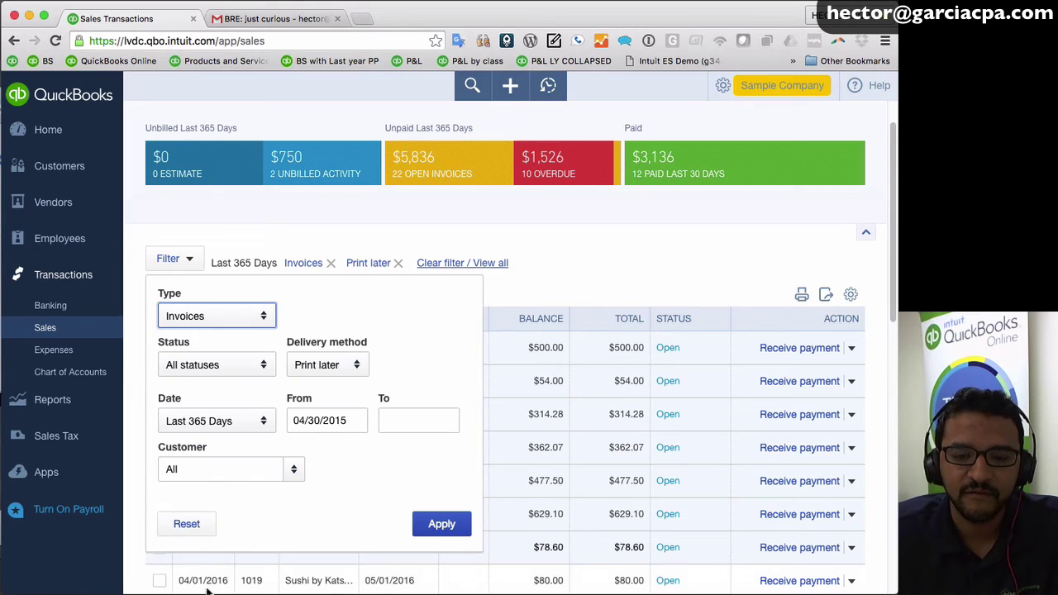
pyautogui.click(188, 522)
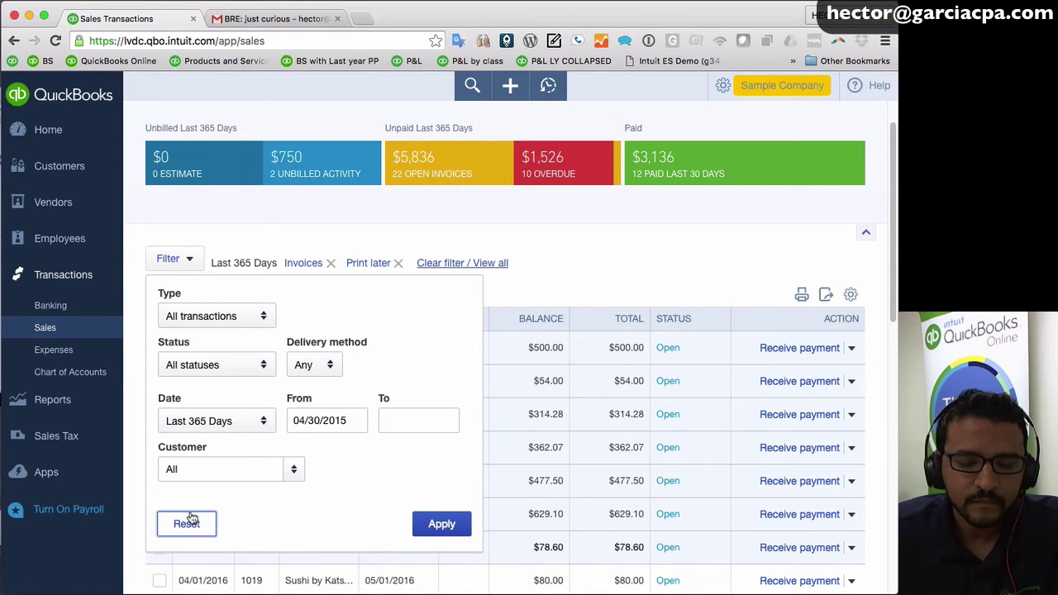
pyautogui.click(217, 316)
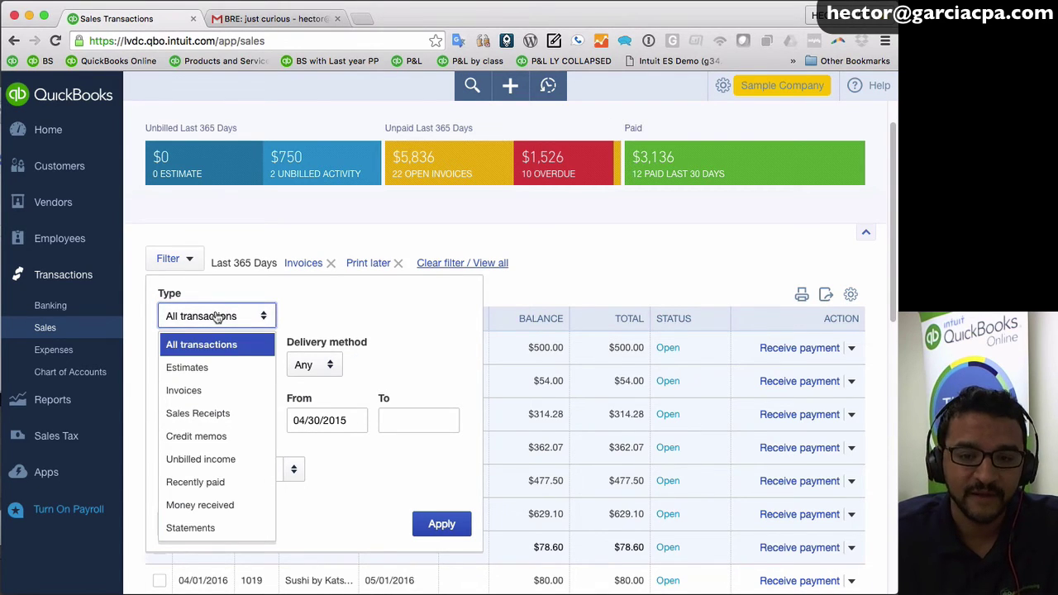
pyautogui.click(201, 390)
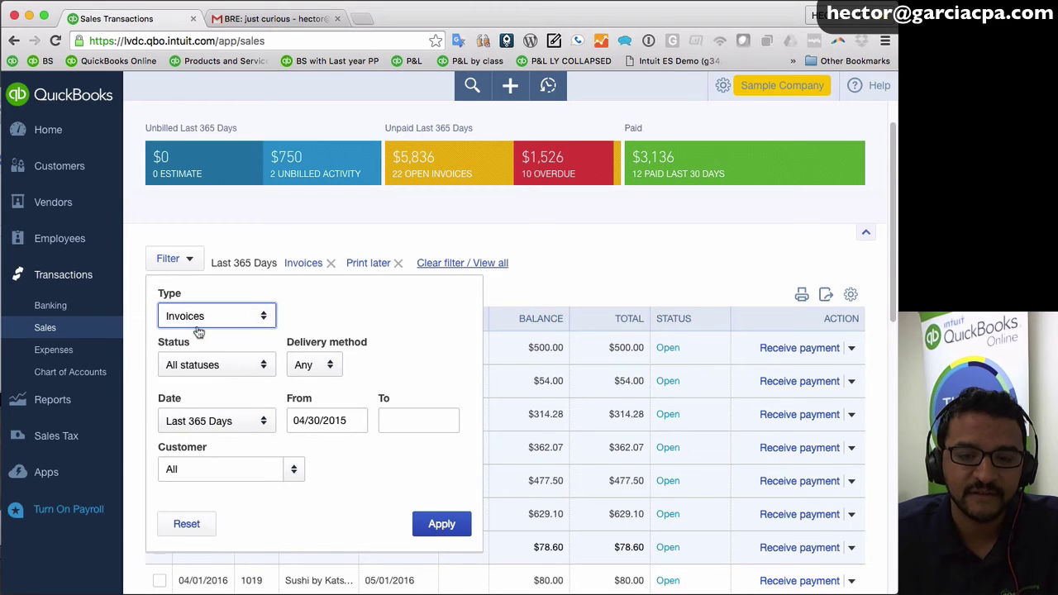
pyautogui.click(196, 368)
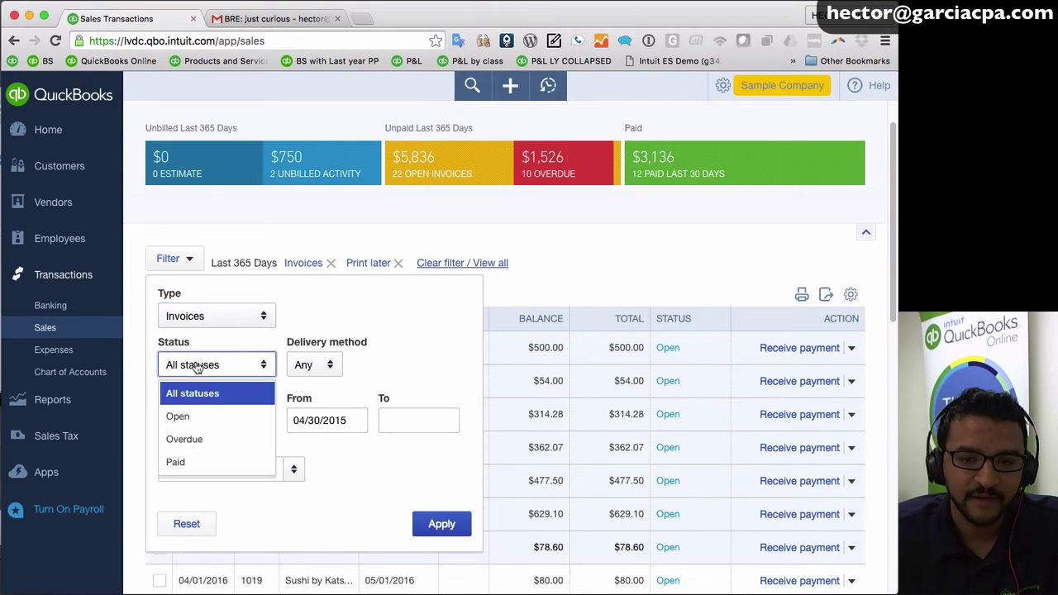
pyautogui.click(191, 422)
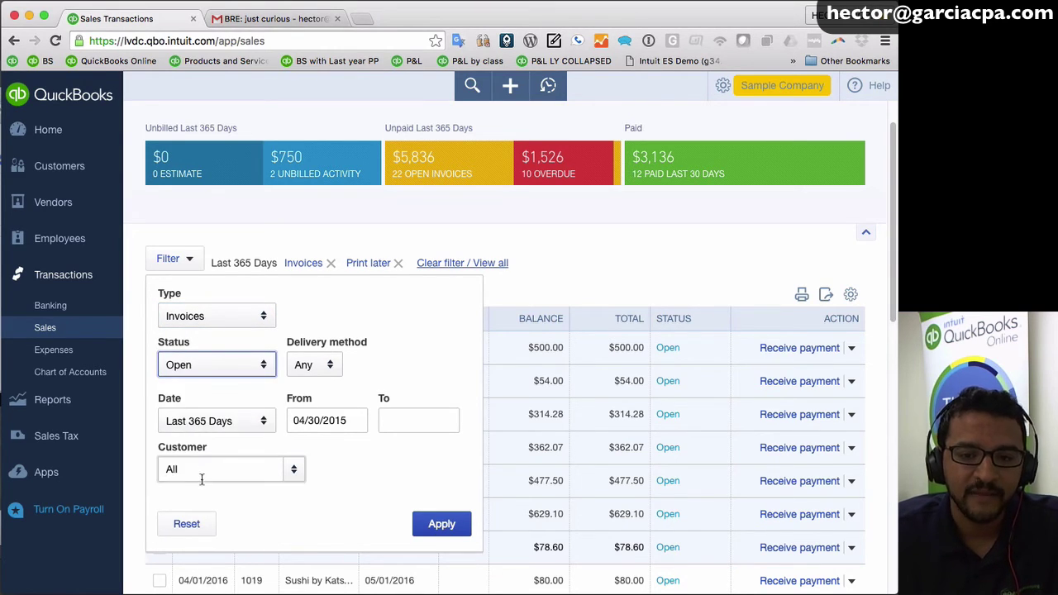
pyautogui.click(279, 470)
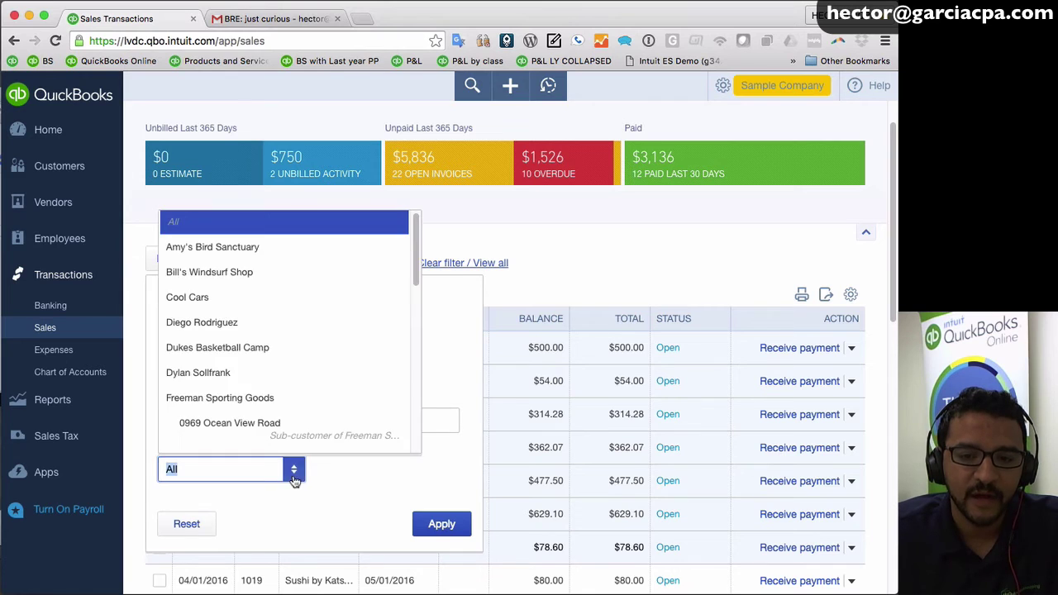
pyautogui.click(211, 250)
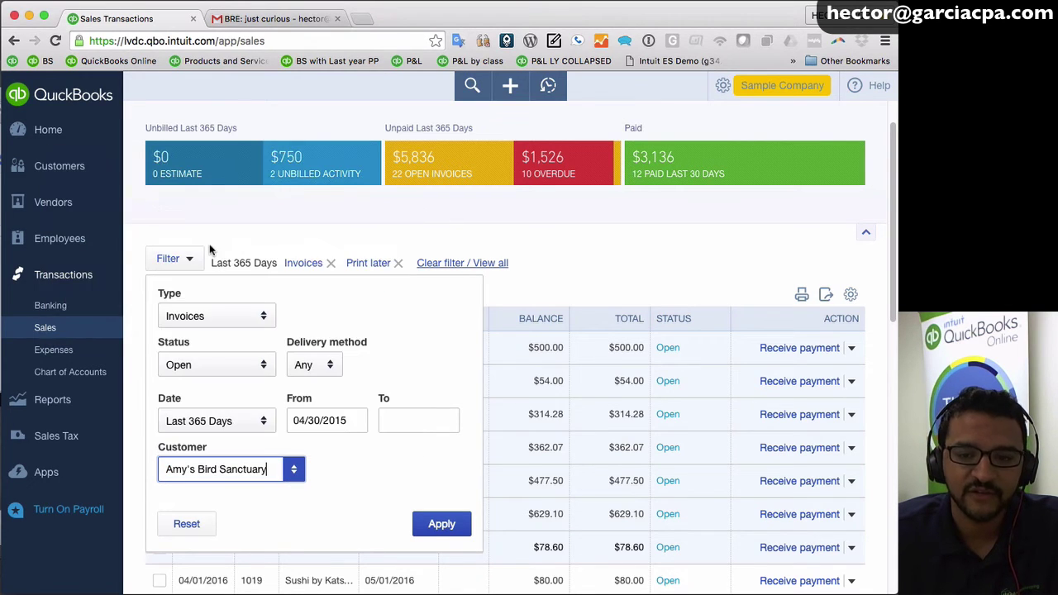
pyautogui.click(440, 526)
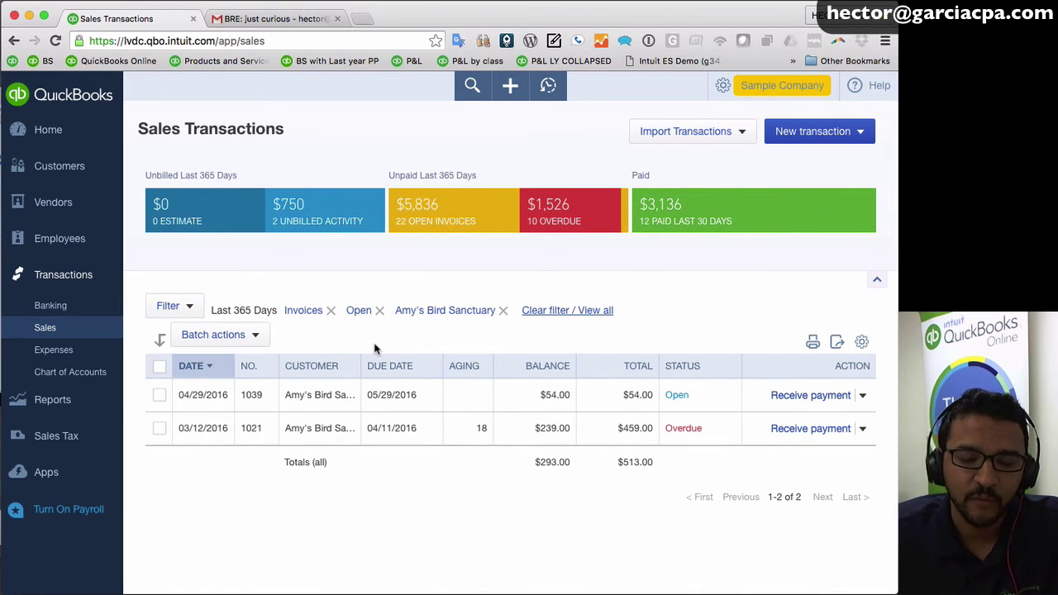
# Step: Select all the filtered Amy's Bird Sanctuary invoices, print them as a batch, and look through the printout
pyautogui.click(161, 367)
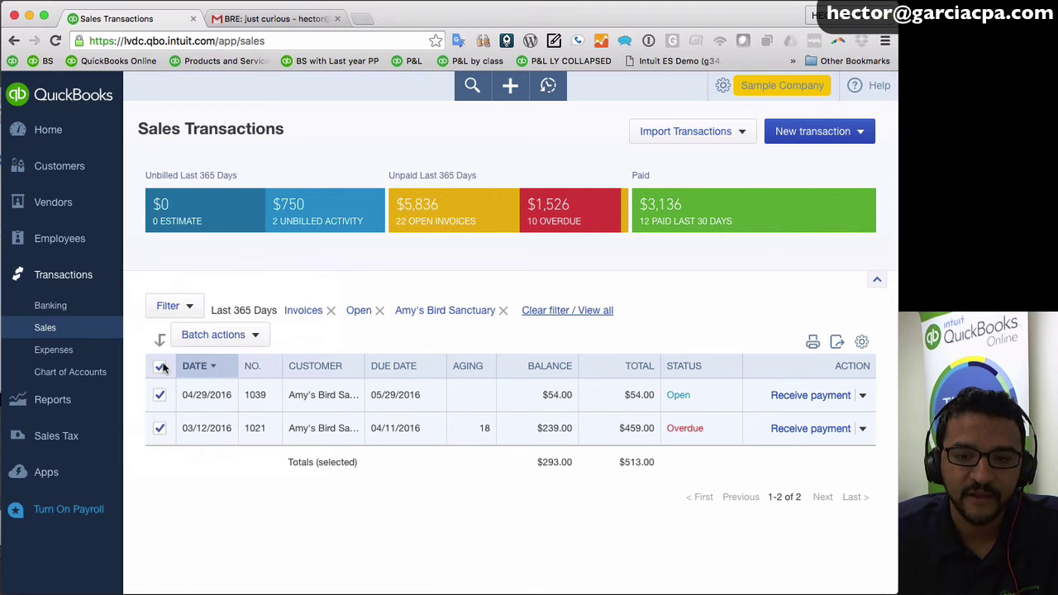
pyautogui.click(232, 335)
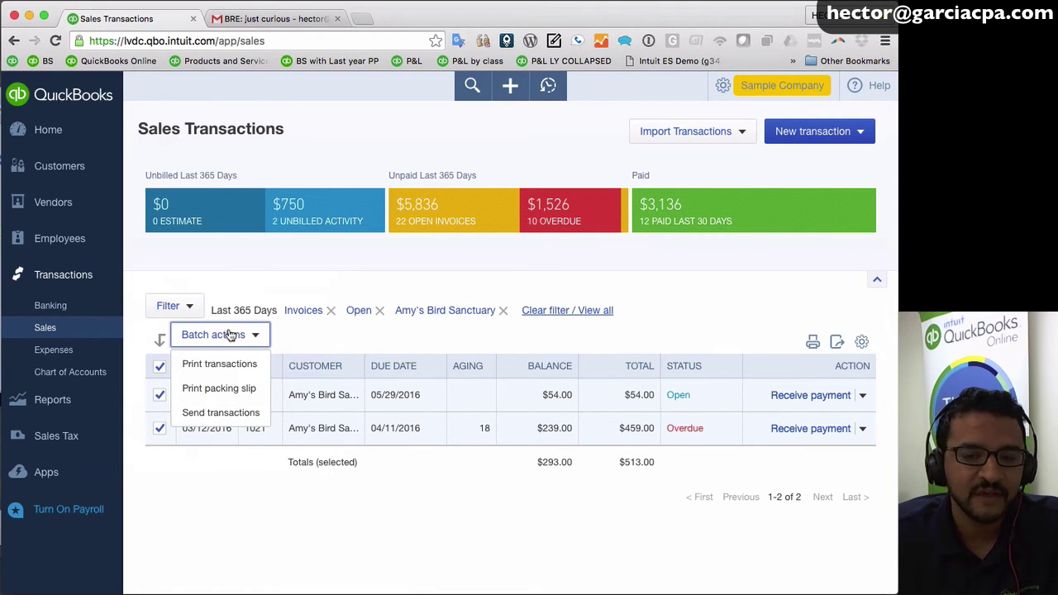
pyautogui.click(217, 363)
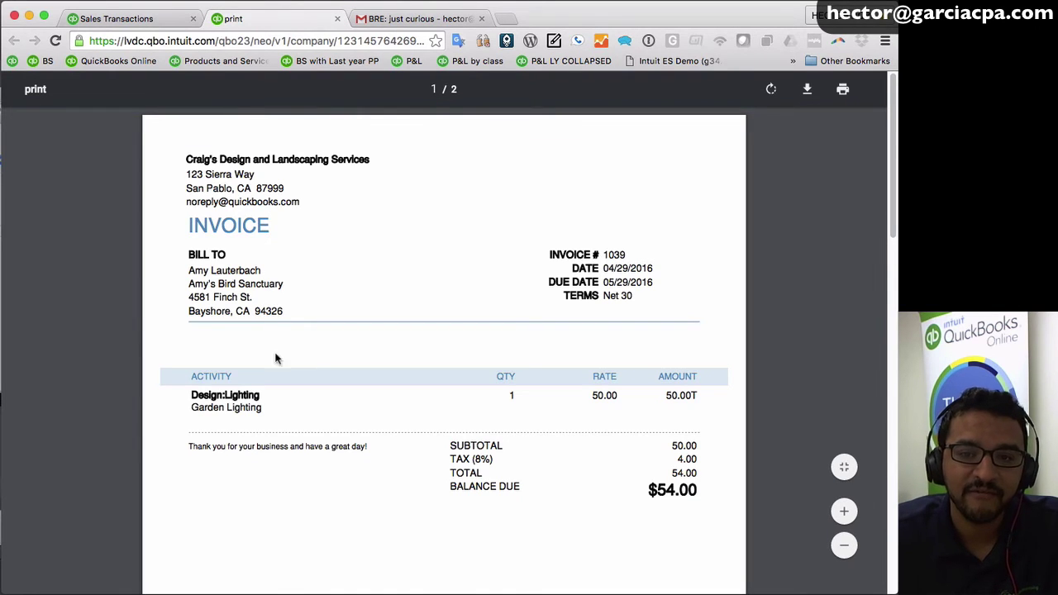
pyautogui.scroll(-15, 440, 340)
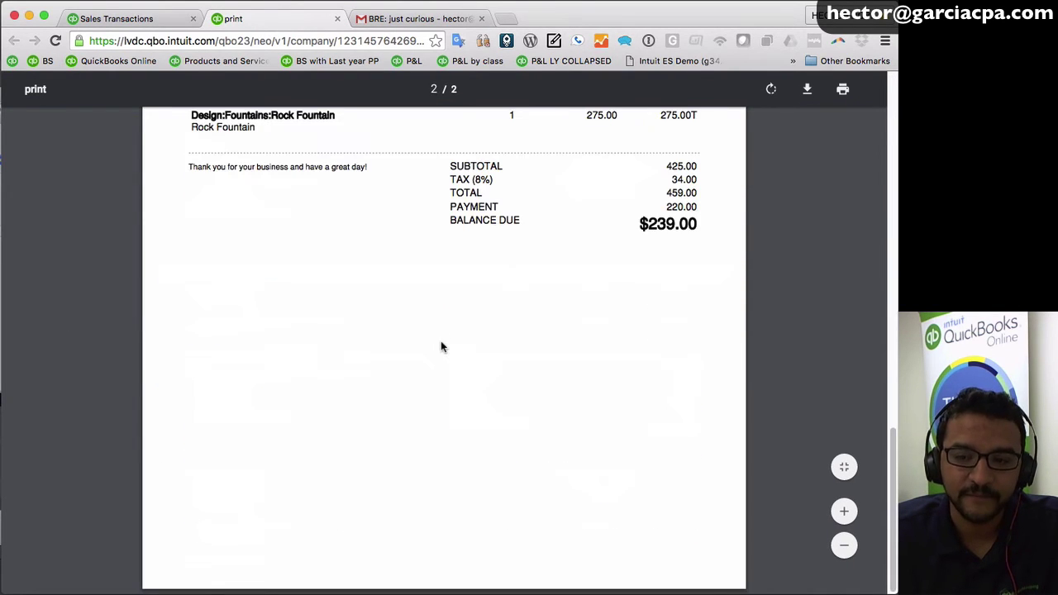
# Step: Return to the first invoice in the printout, open its save dialog, cancel saving, and close the printout
pyautogui.scroll(15, 441, 347)
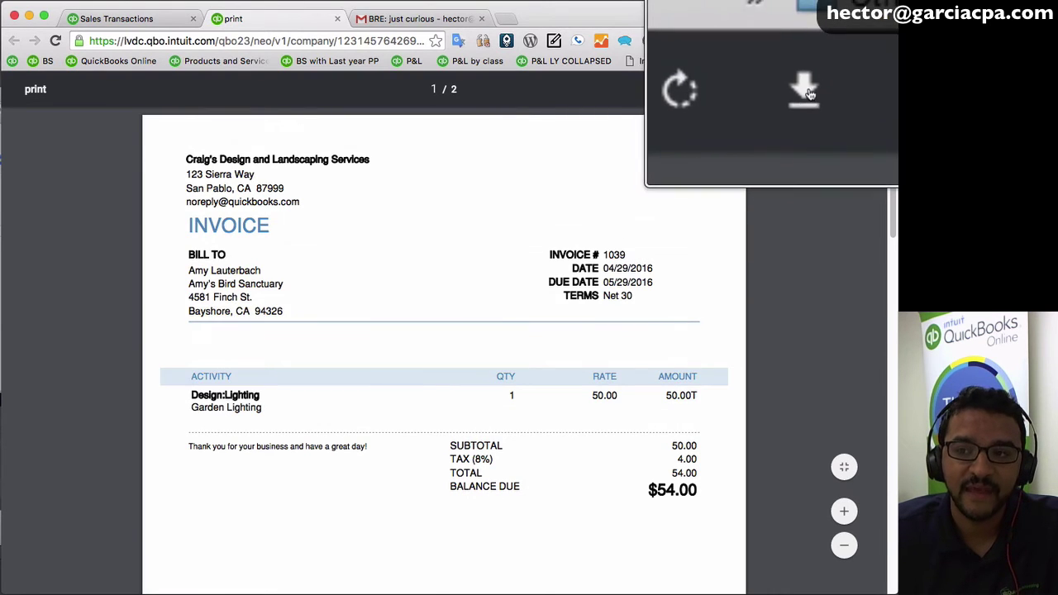
pyautogui.press('super+s')
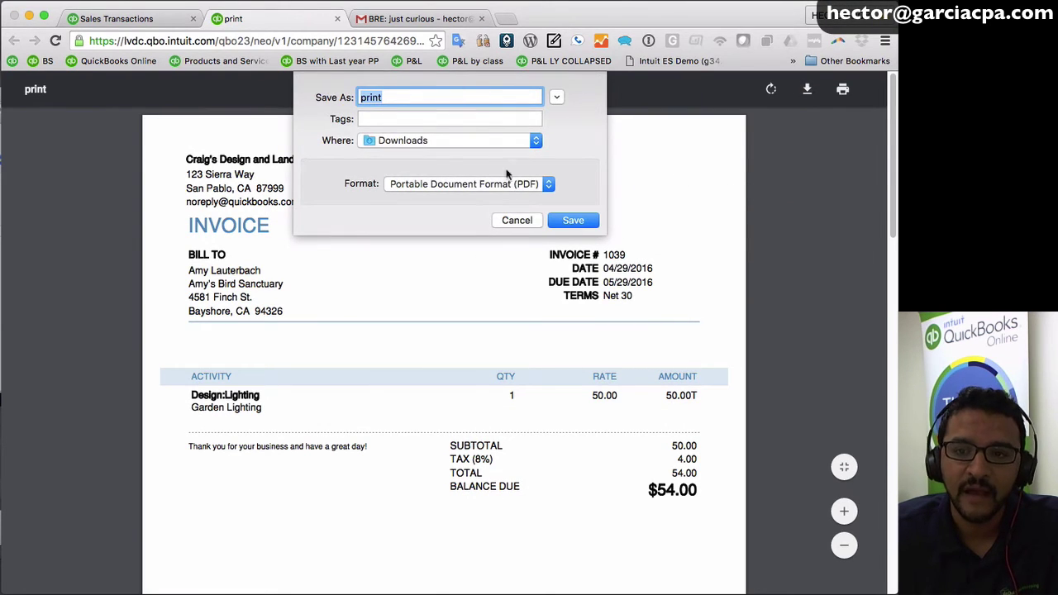
pyautogui.click(519, 221)
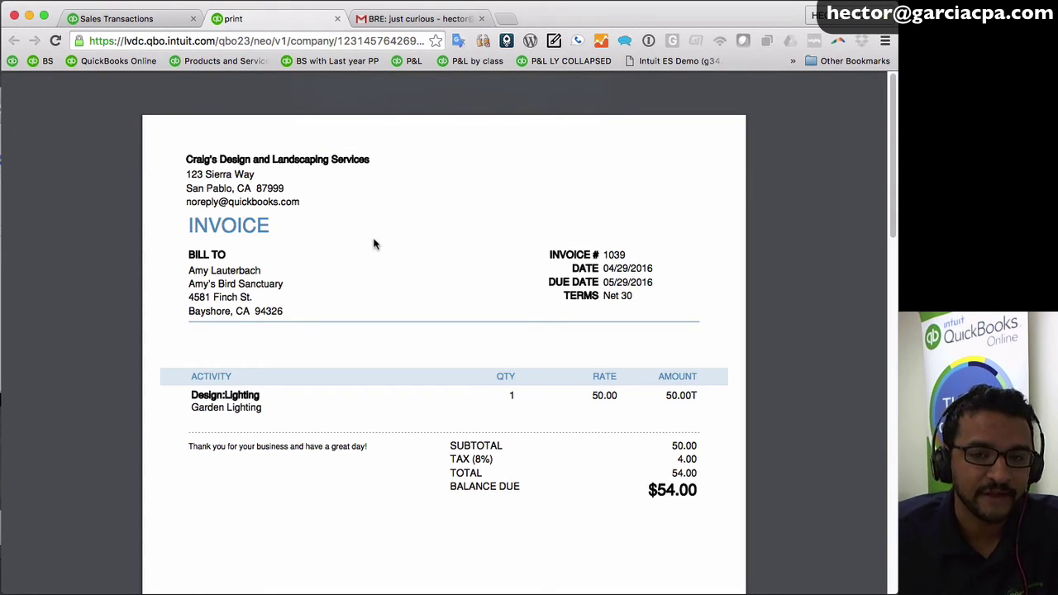
pyautogui.press('super+w')
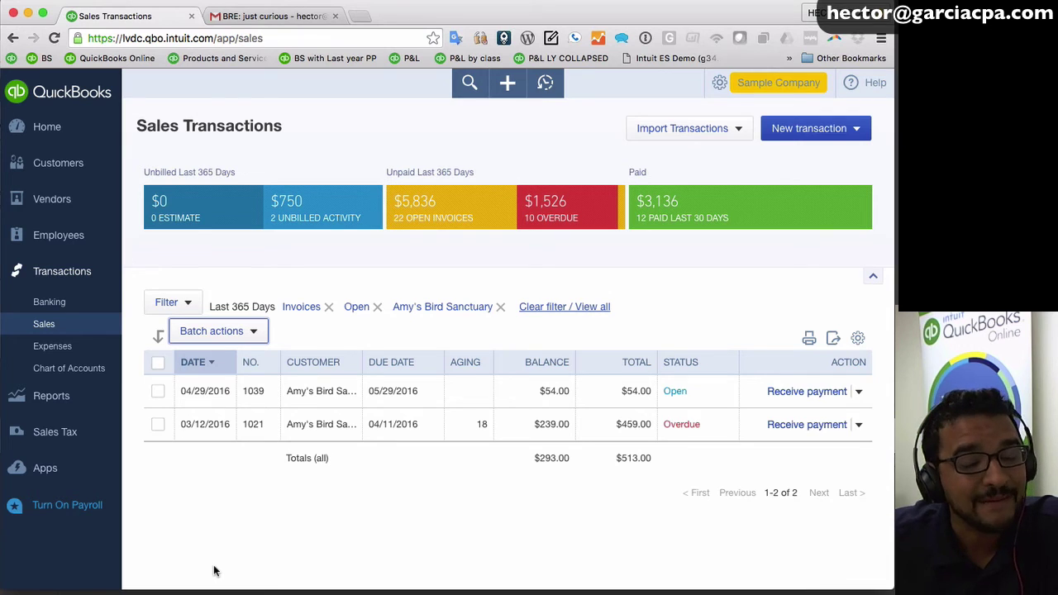
# Step: Open the recent Amy's Bird Sanctuary invoice dated 04/29/2016, mark it as Send later, and save it
pyautogui.click(547, 86)
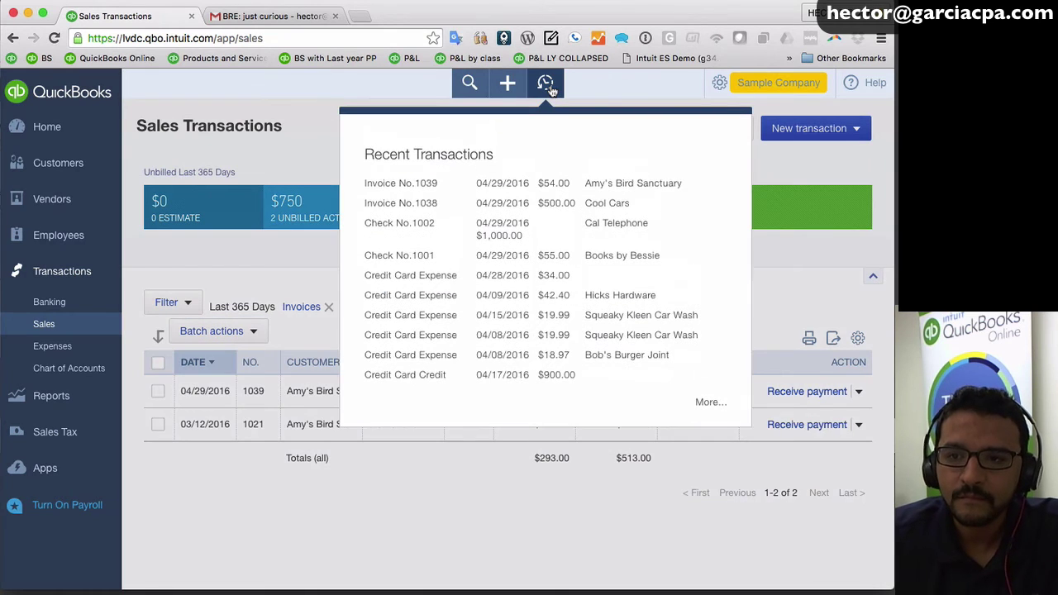
pyautogui.click(424, 187)
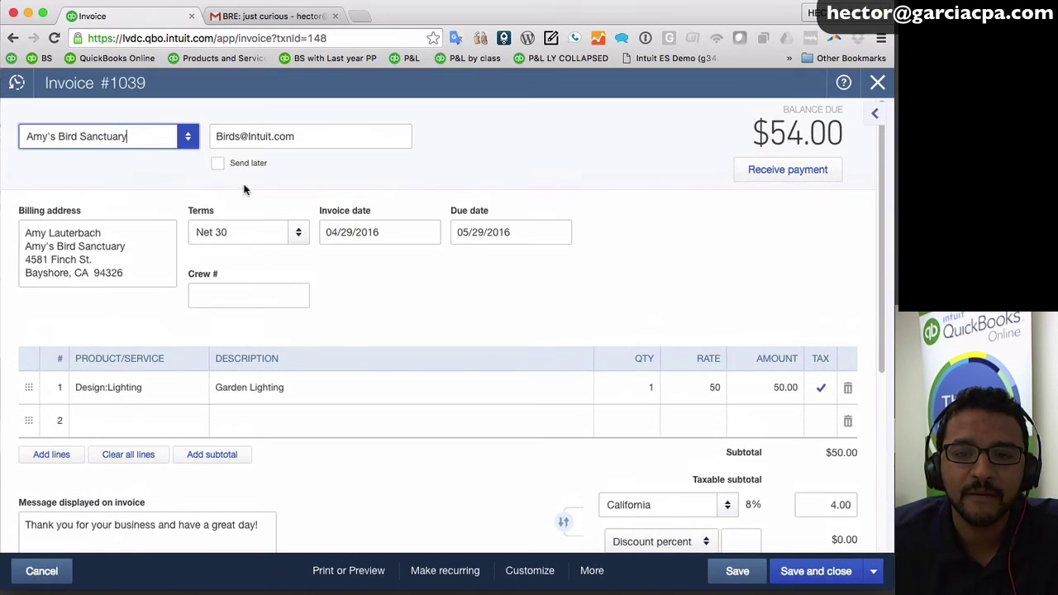
pyautogui.click(217, 165)
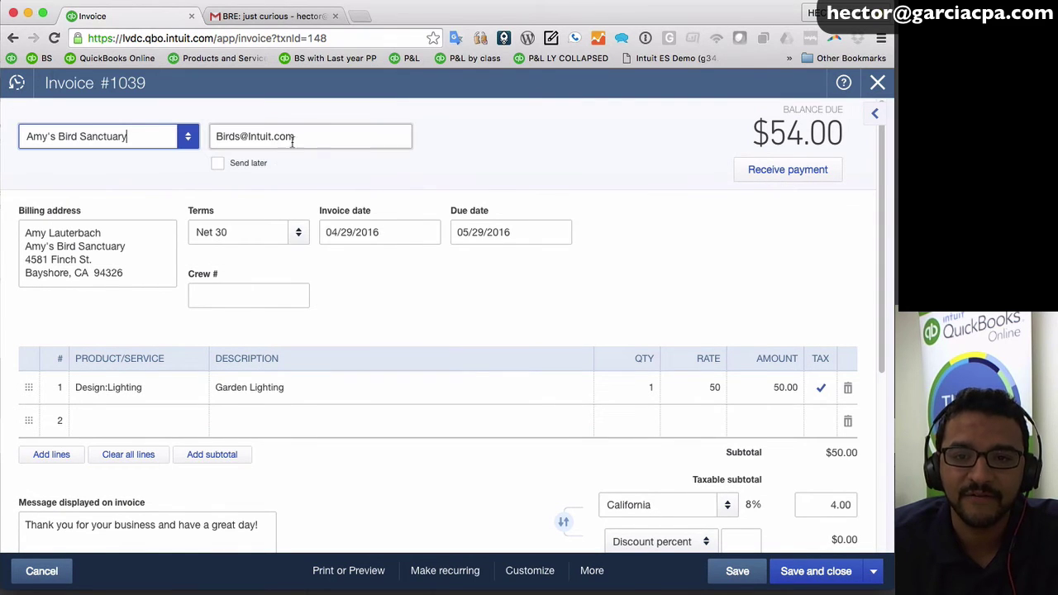
pyautogui.moveTo(332, 136); pyautogui.dragTo(191, 141)
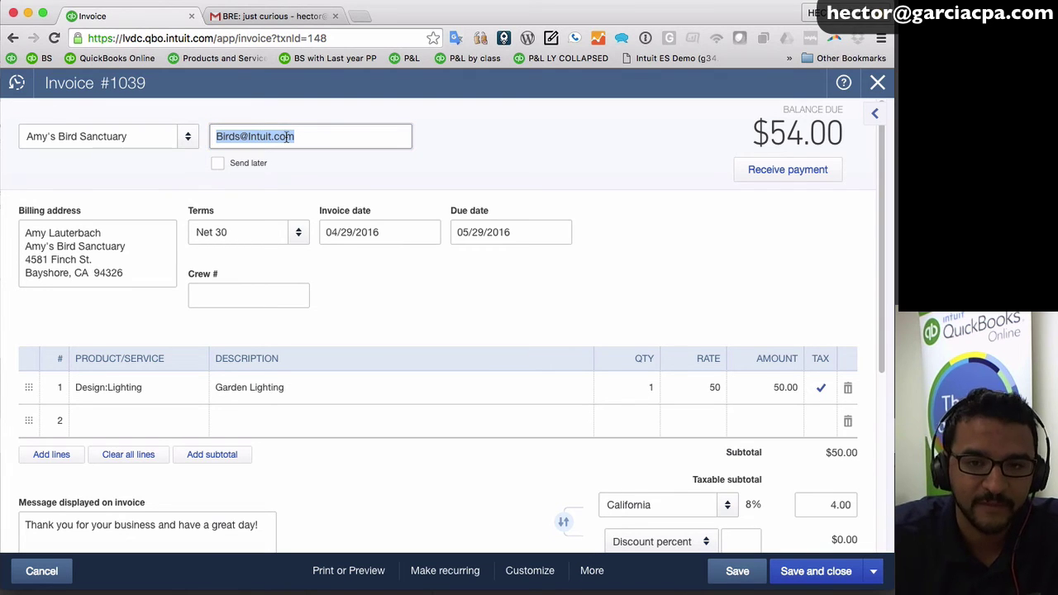
pyautogui.click(211, 166)
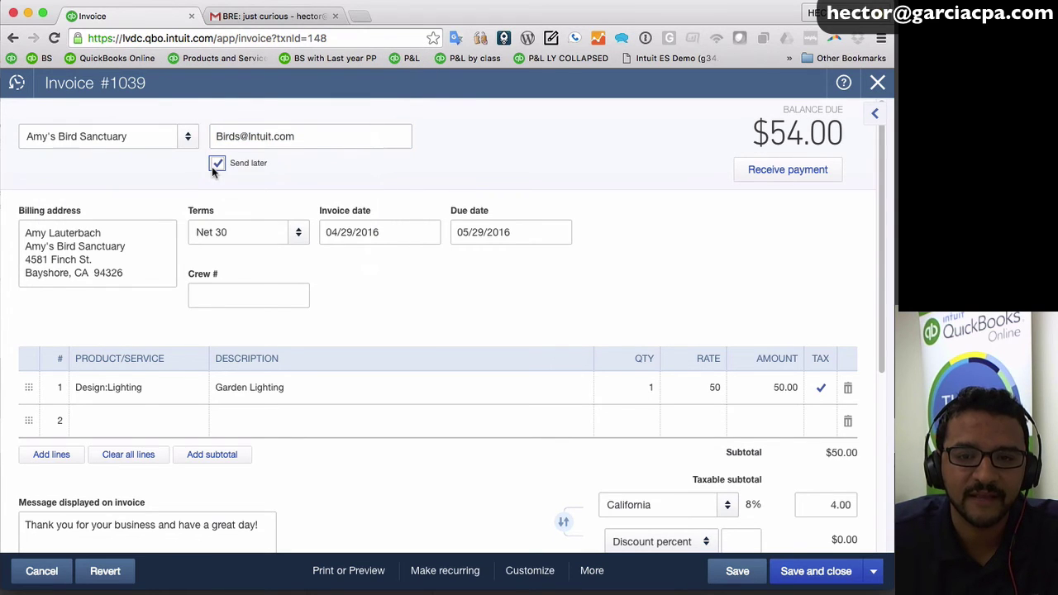
pyautogui.click(748, 570)
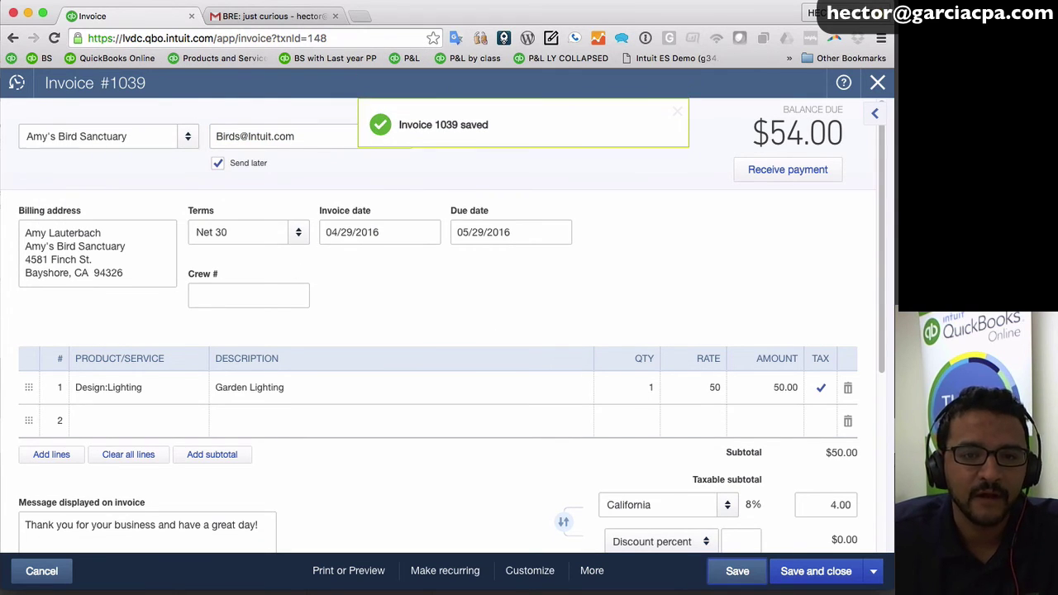
# Step: Open the recent Freeman Sporting Goods invoice dated 04/03/2016, mark it as Send later, then save and close it
pyautogui.click(20, 85)
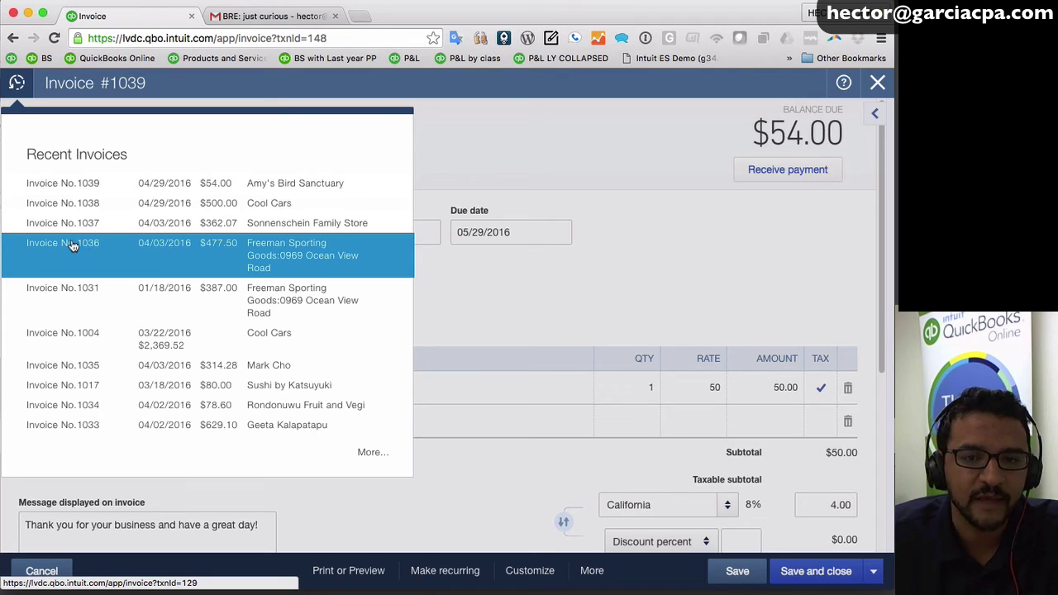
pyautogui.click(72, 246)
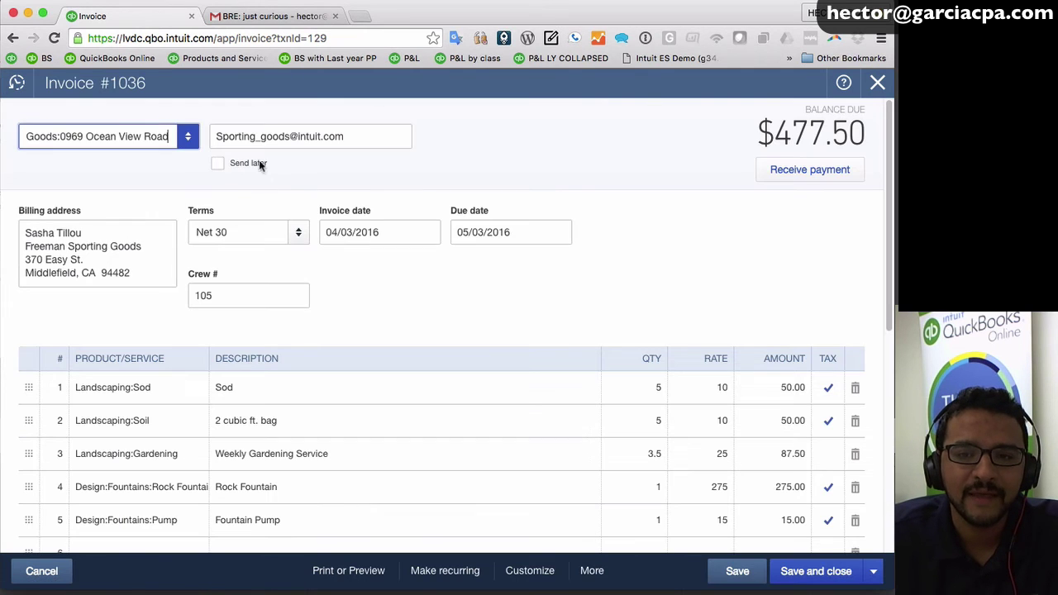
pyautogui.click(216, 163)
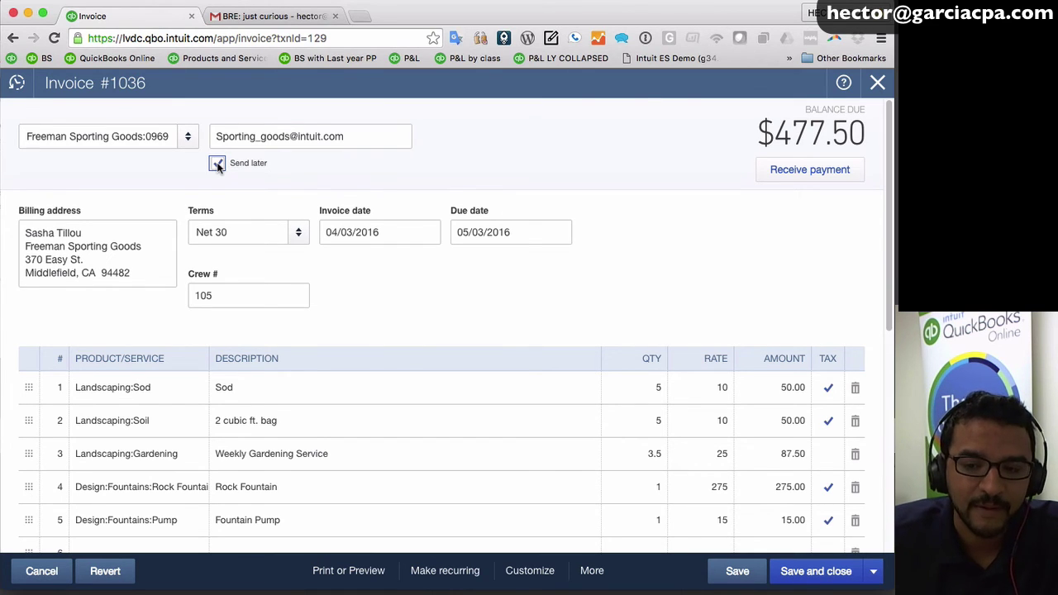
pyautogui.click(811, 578)
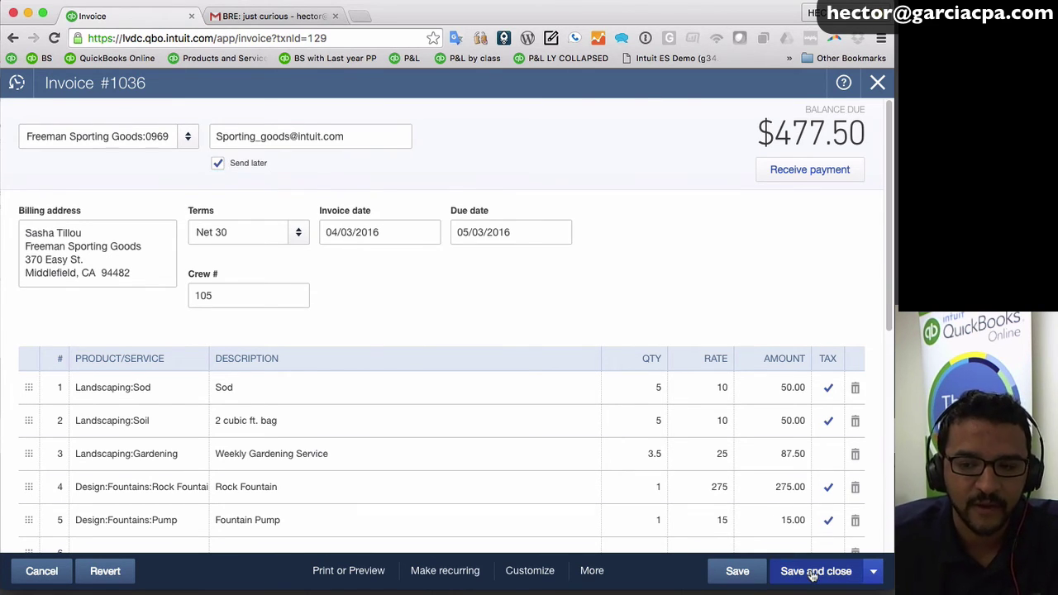
pyautogui.click(877, 83)
pyautogui.click(724, 85)
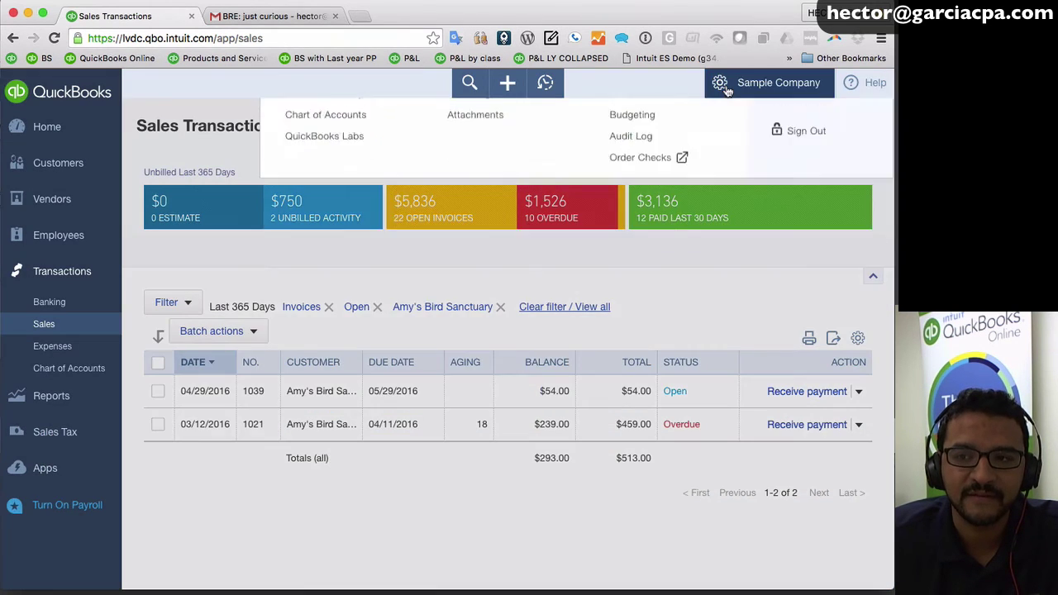
pyautogui.click(506, 83)
pyautogui.click(455, 487)
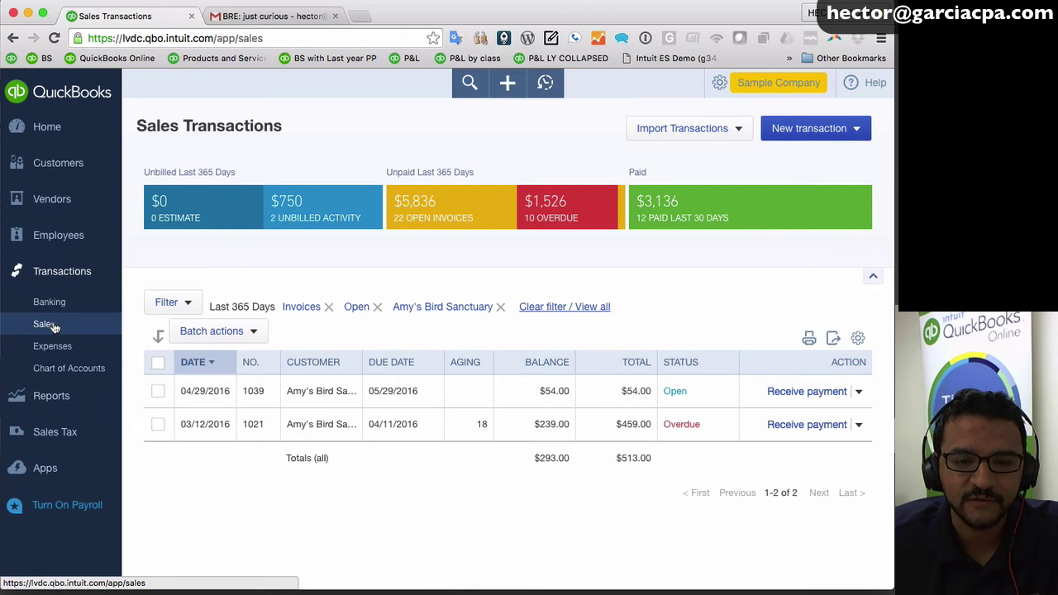
# Step: Reset the sales filter and apply one for Invoices with the Send later delivery method from the last 365 days
pyautogui.click(170, 303)
pyautogui.click(185, 563)
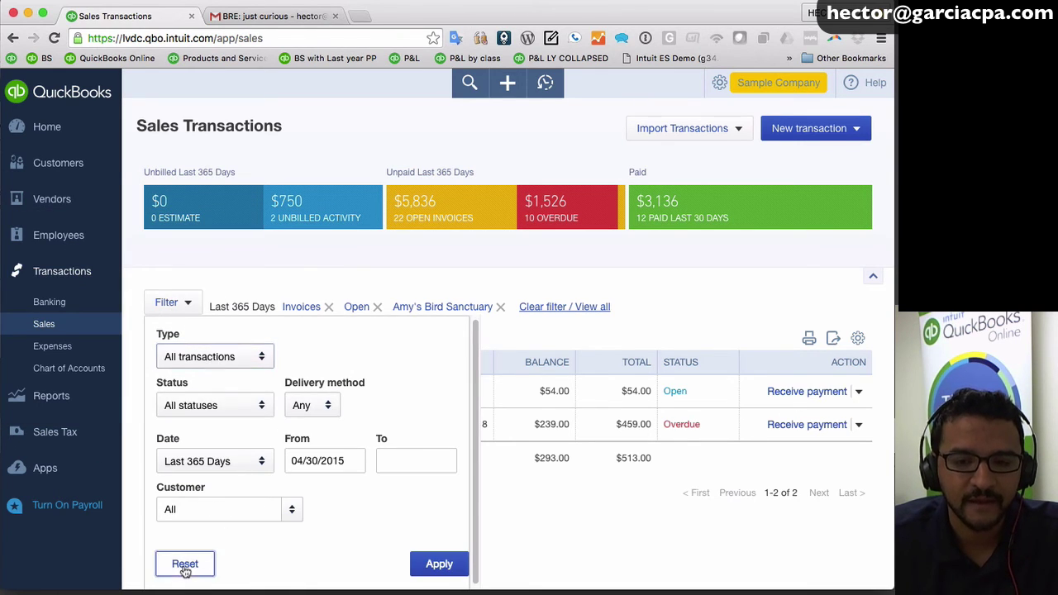
pyautogui.click(198, 356)
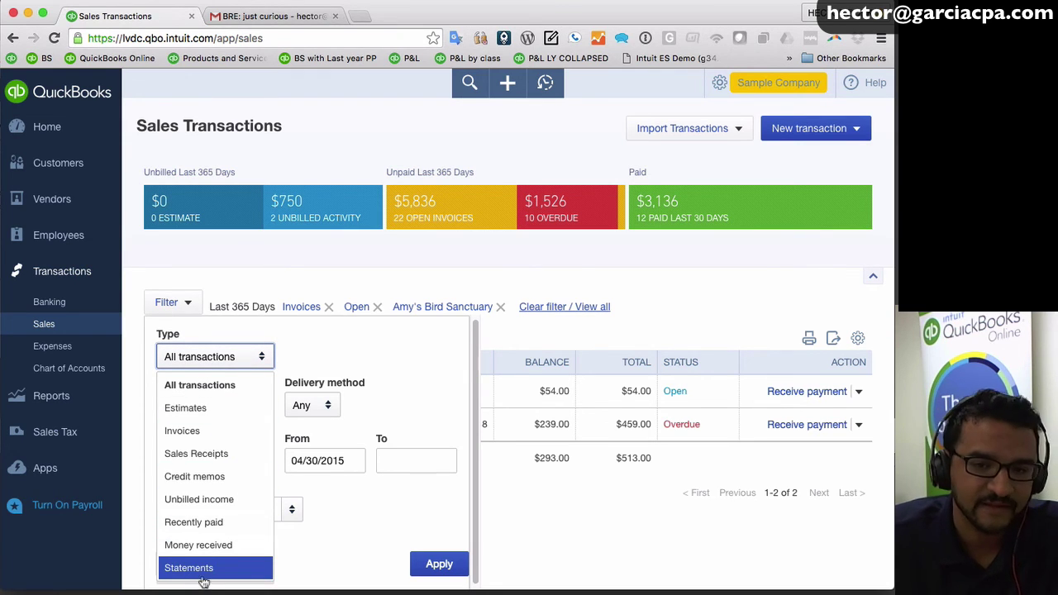
pyautogui.click(174, 432)
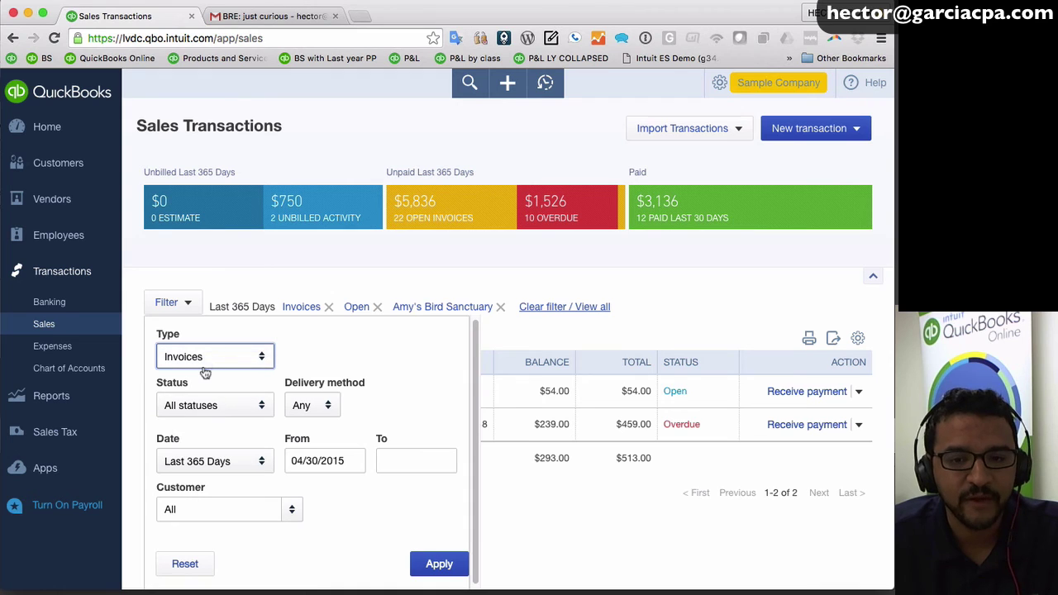
pyautogui.click(313, 405)
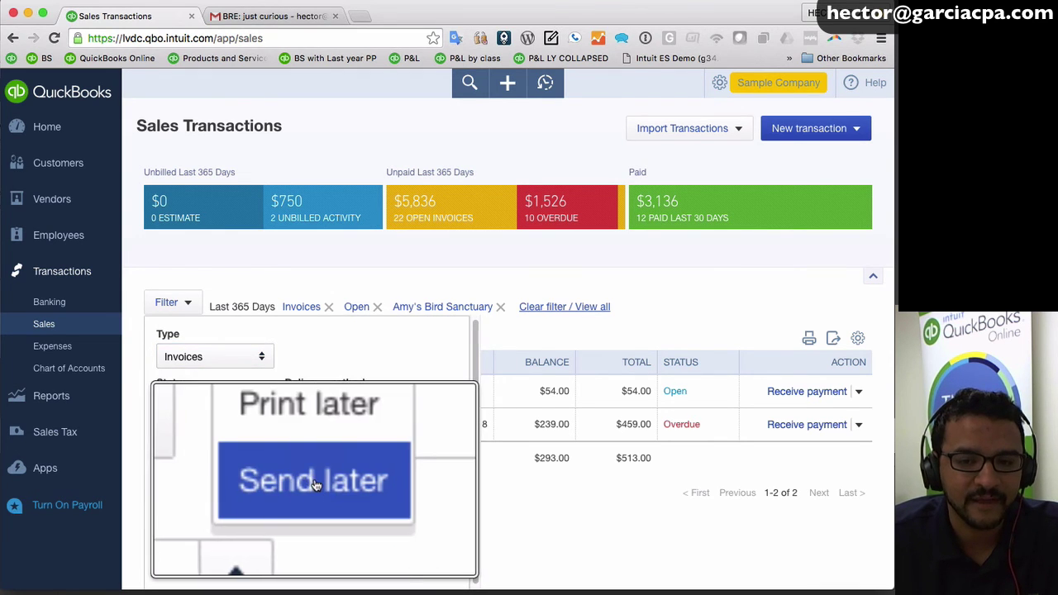
pyautogui.click(305, 487)
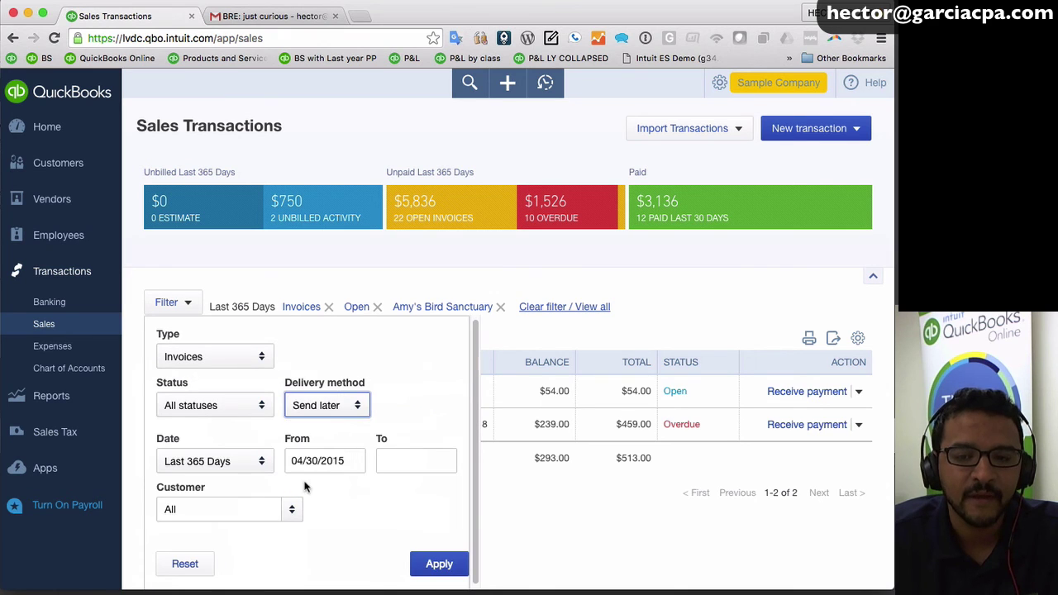
pyautogui.click(426, 563)
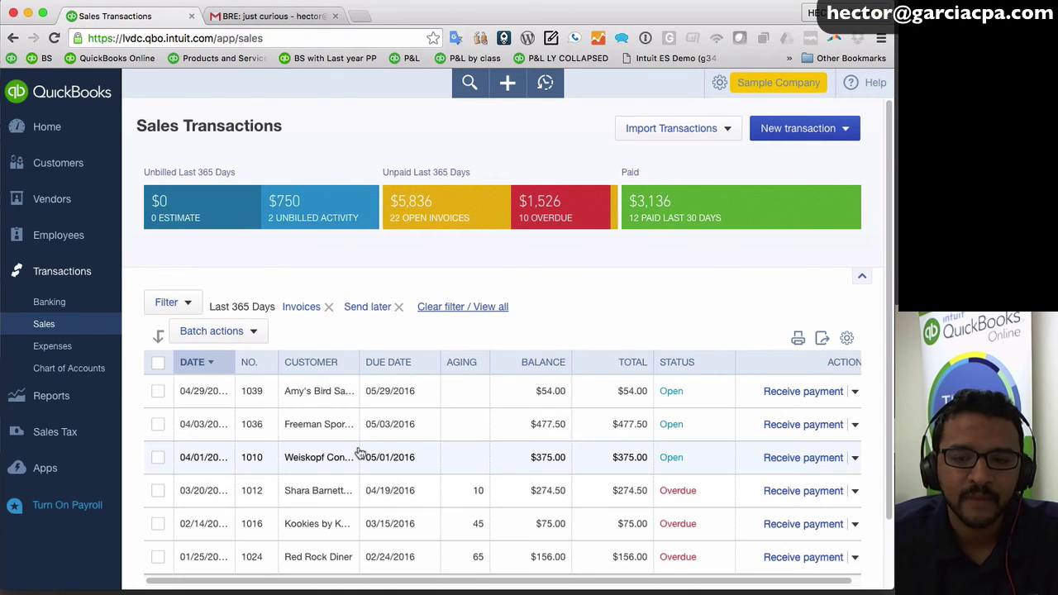
# Step: Select all the filtered Send later invoices and send them together as a batch
pyautogui.scroll(-2, 351, 438)
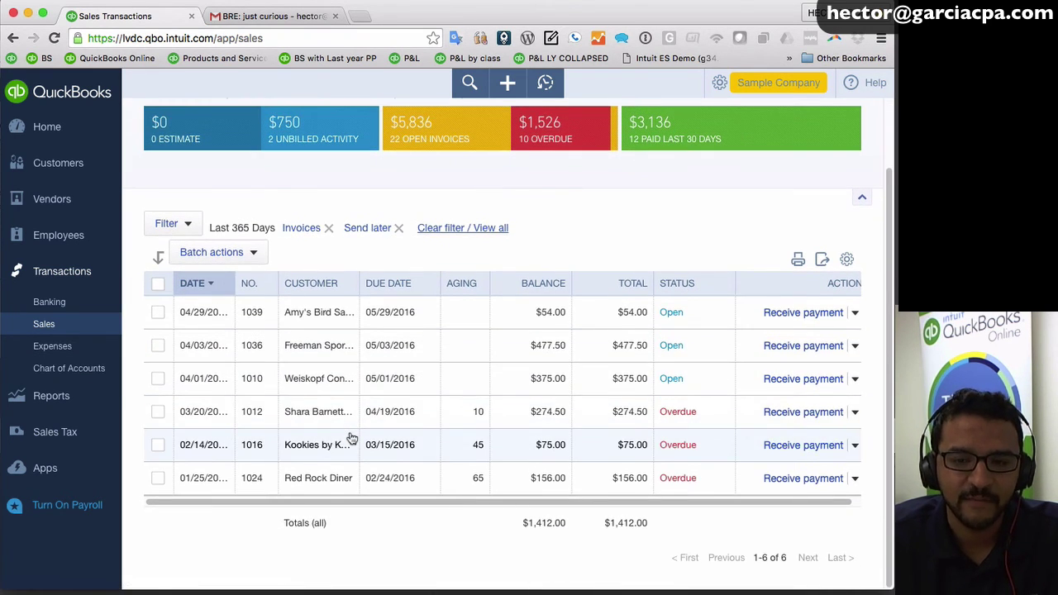
pyautogui.scroll(2, 351, 438)
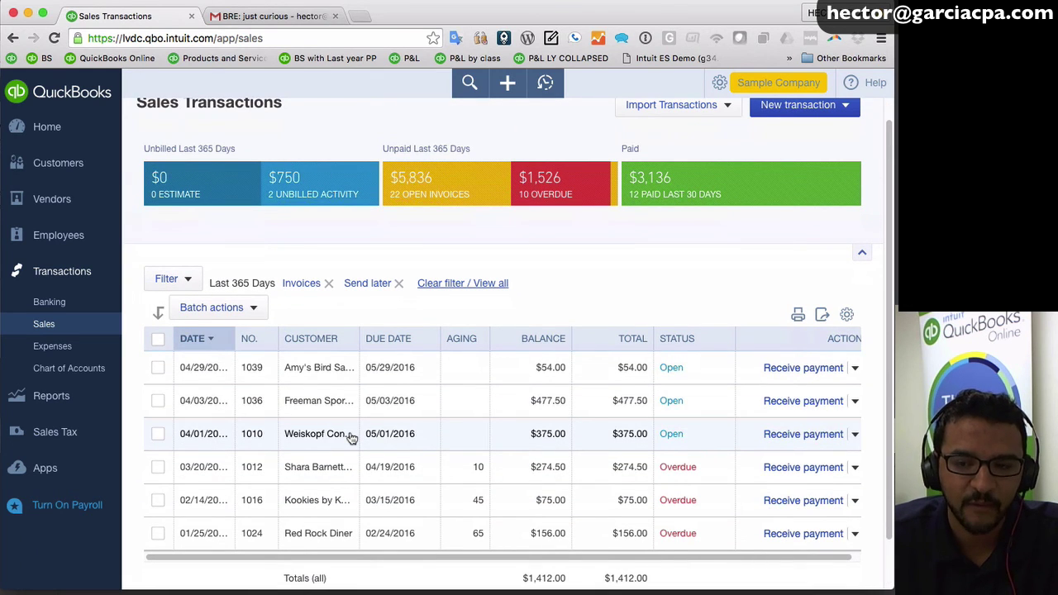
pyautogui.click(158, 340)
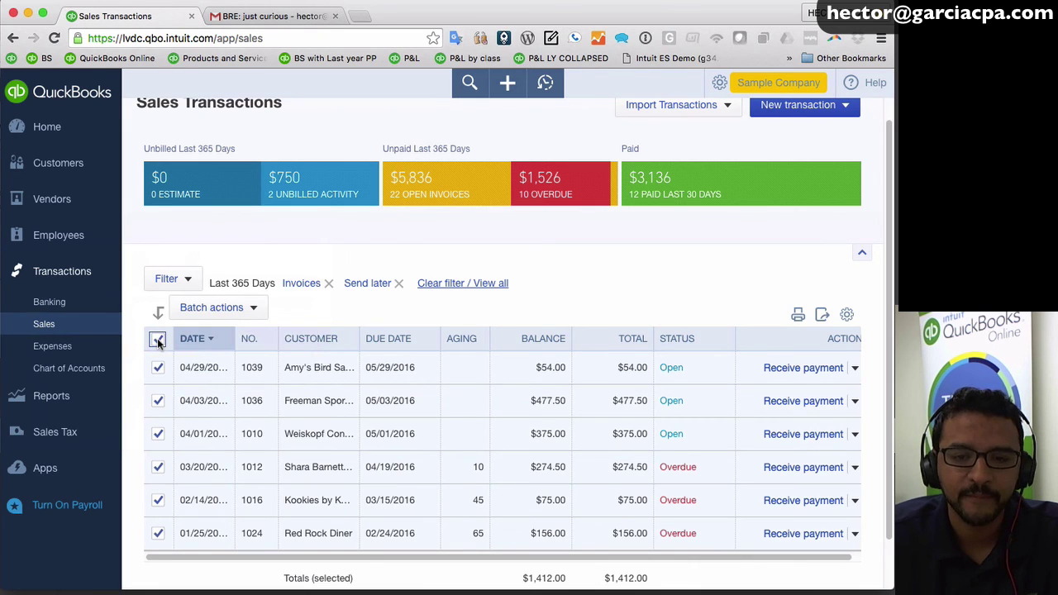
pyautogui.click(242, 319)
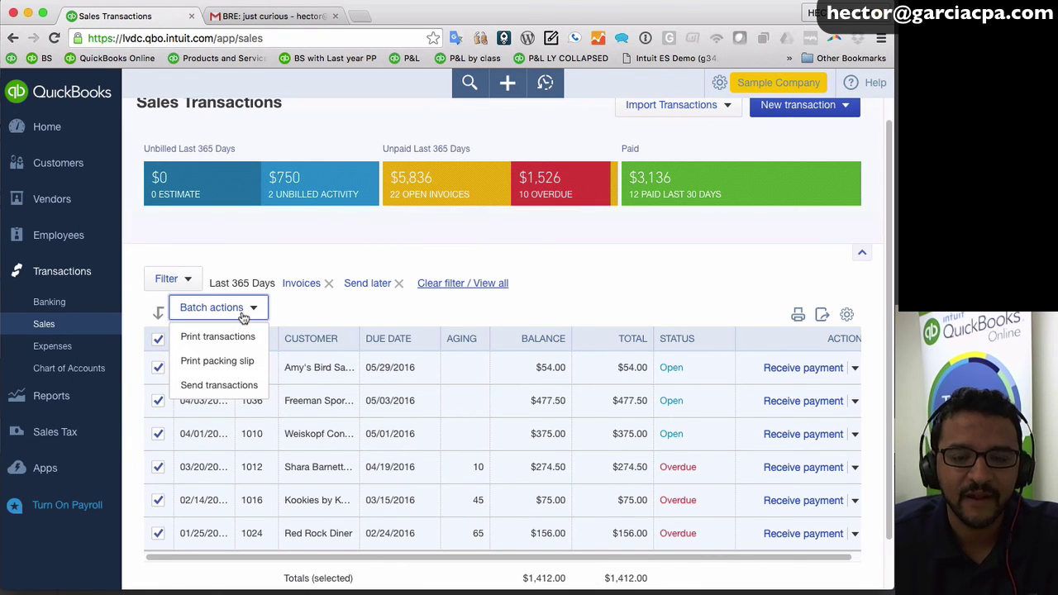
pyautogui.click(218, 386)
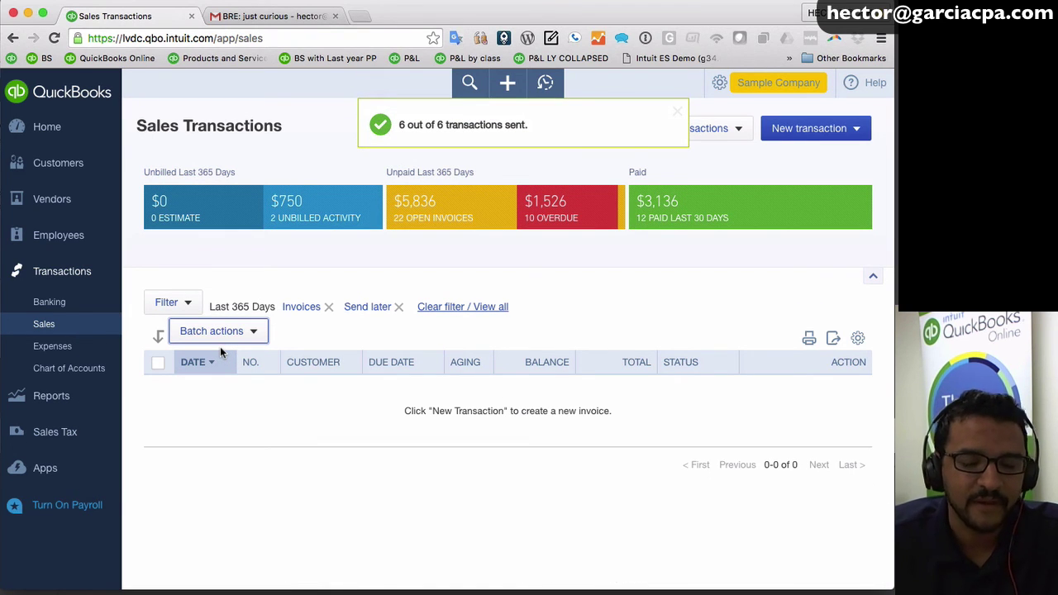
# Step: Reset the sales filter and apply it to list all transaction types from the last 365 days
pyautogui.click(185, 305)
pyautogui.click(184, 563)
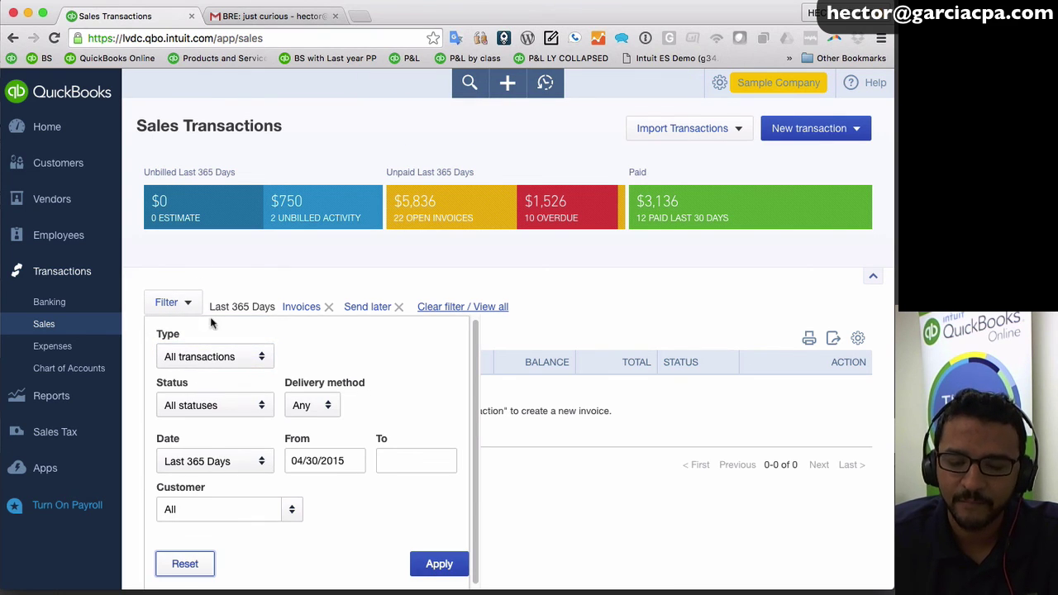
pyautogui.click(438, 563)
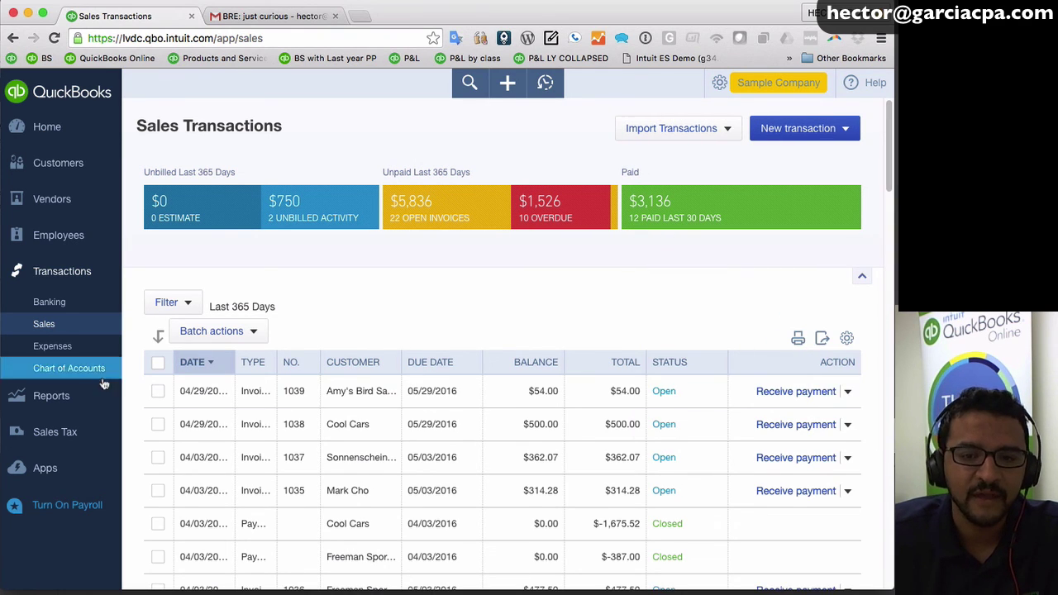
# Step: Select all listed transactions, look through the print preview of the transaction list, cancel printing, and close the preview
pyautogui.click(158, 362)
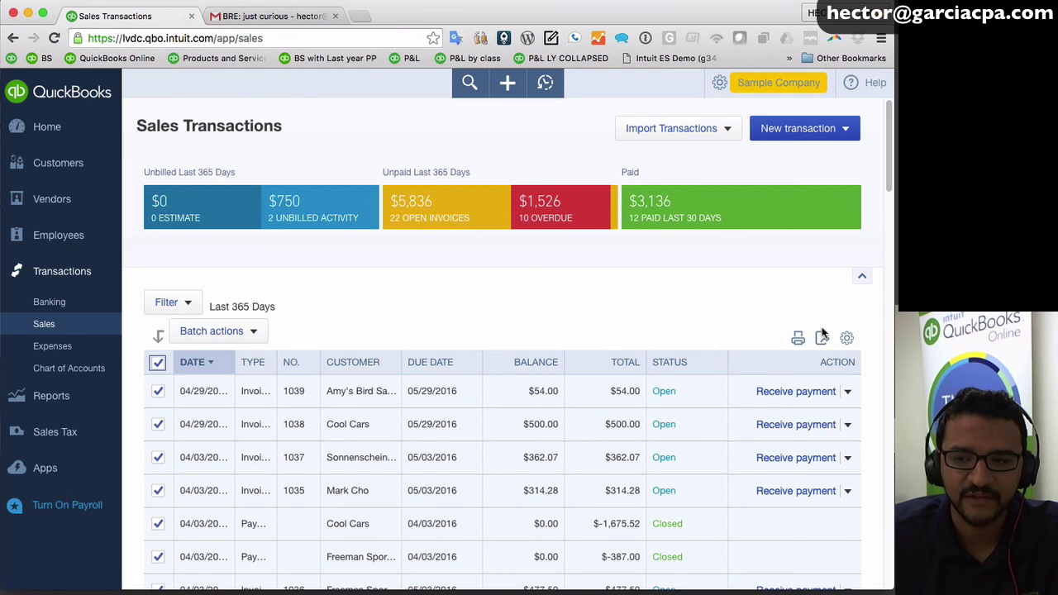
pyautogui.click(798, 340)
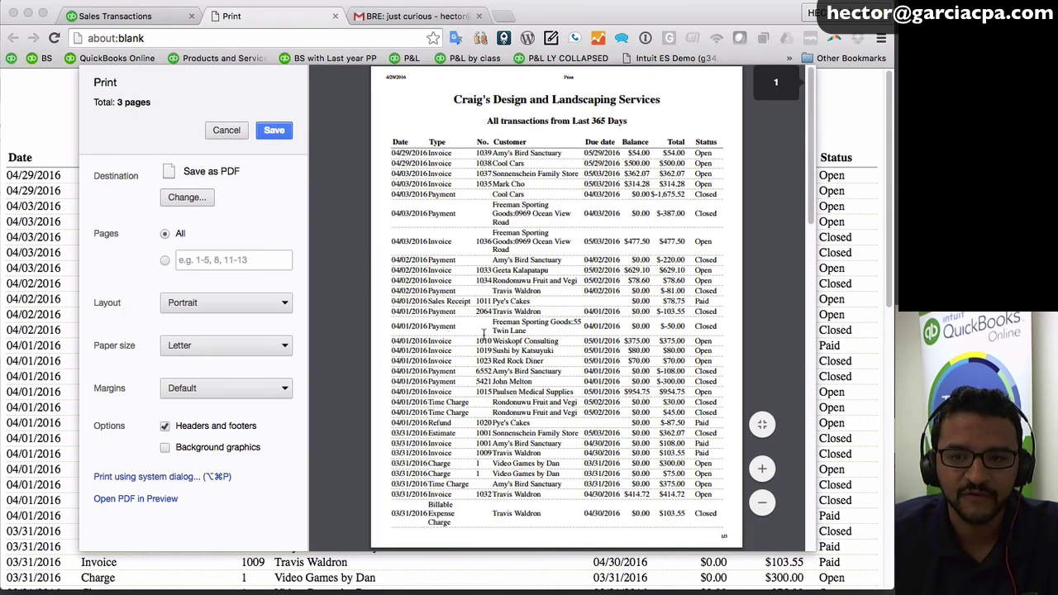
pyautogui.scroll(-10, 642, 374)
pyautogui.scroll(-6, 643, 374)
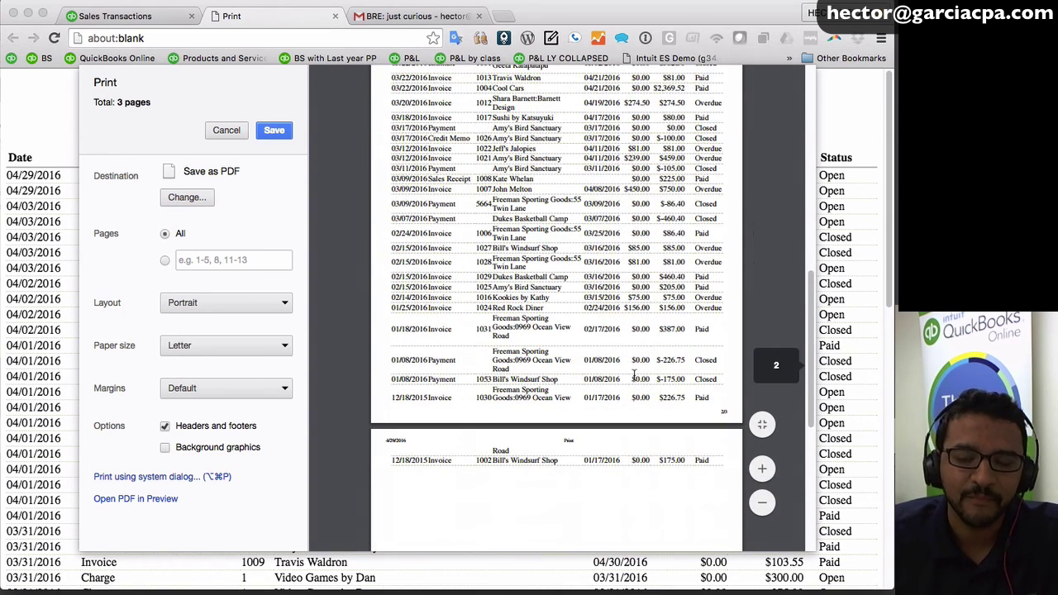
pyautogui.click(226, 130)
pyautogui.click(334, 16)
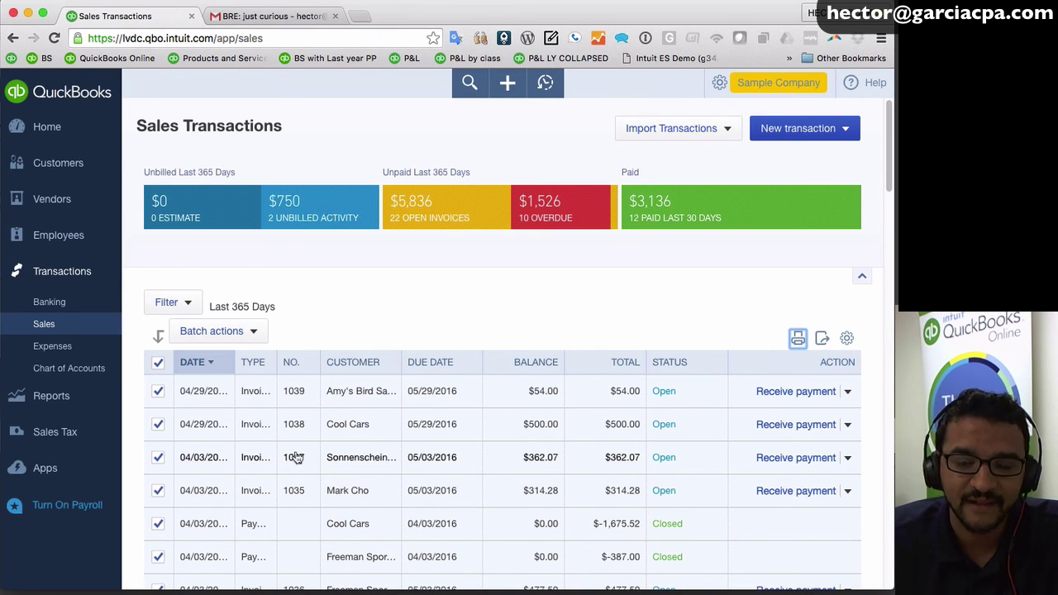
# Step: Check the batch actions for all selected transactions, then select only the two invoices dated 04/29/2016 and open their batch actions
pyautogui.click(208, 339)
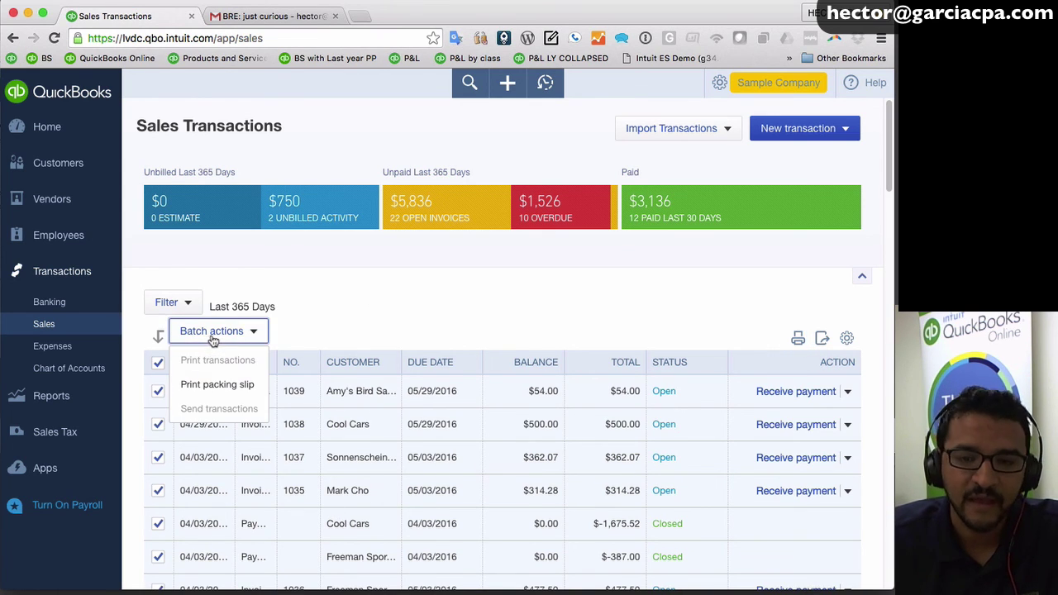
pyautogui.click(157, 362)
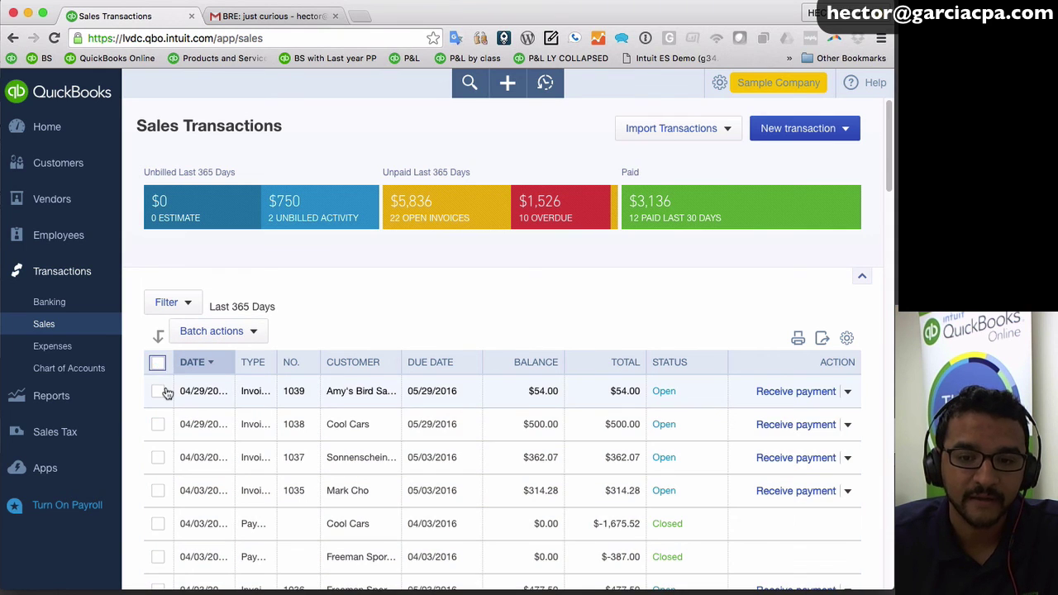
pyautogui.click(157, 391)
pyautogui.click(158, 424)
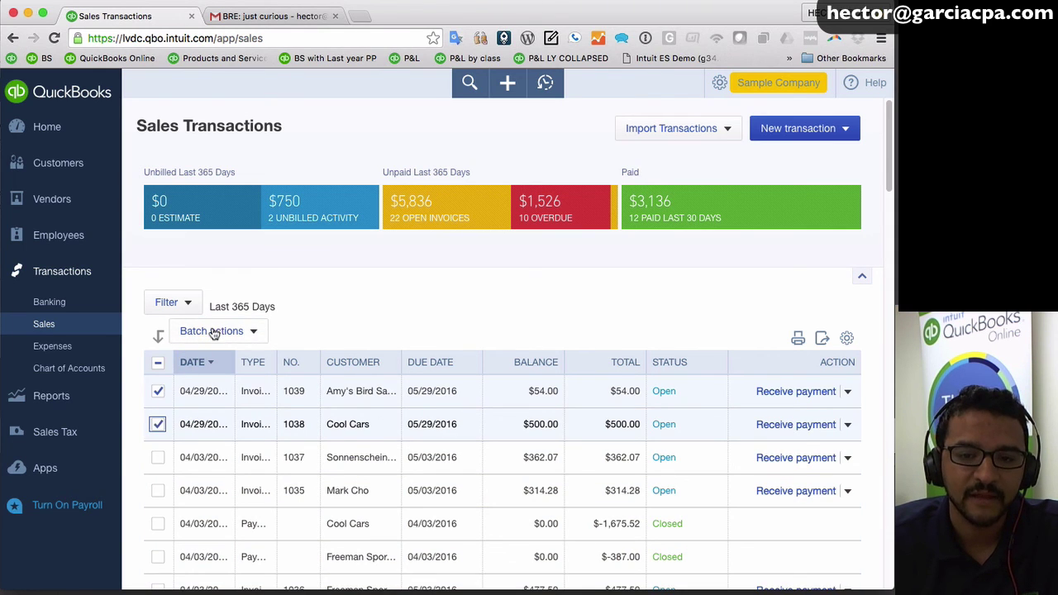
pyautogui.click(213, 333)
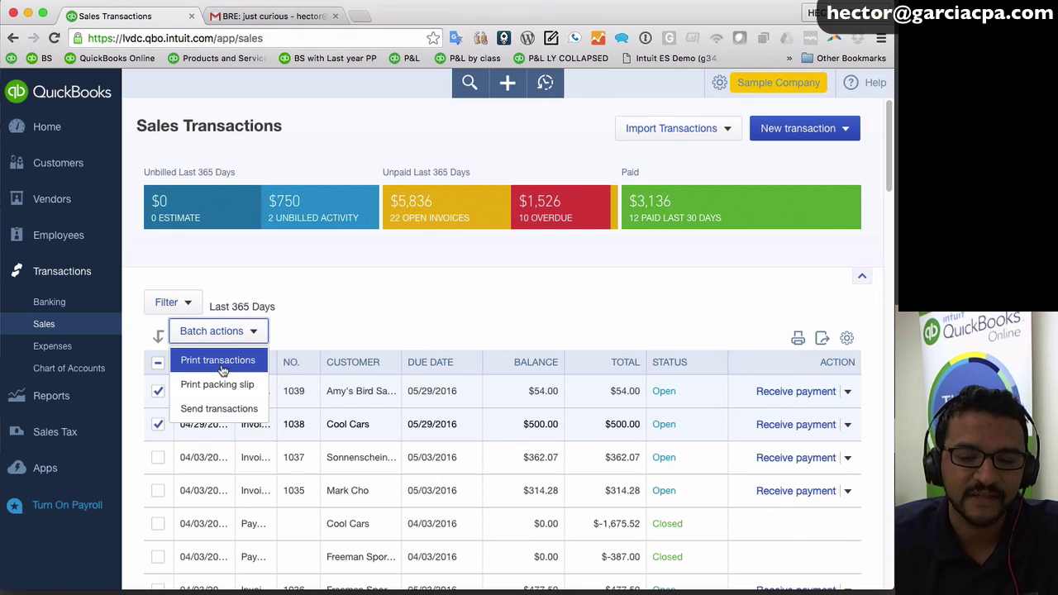